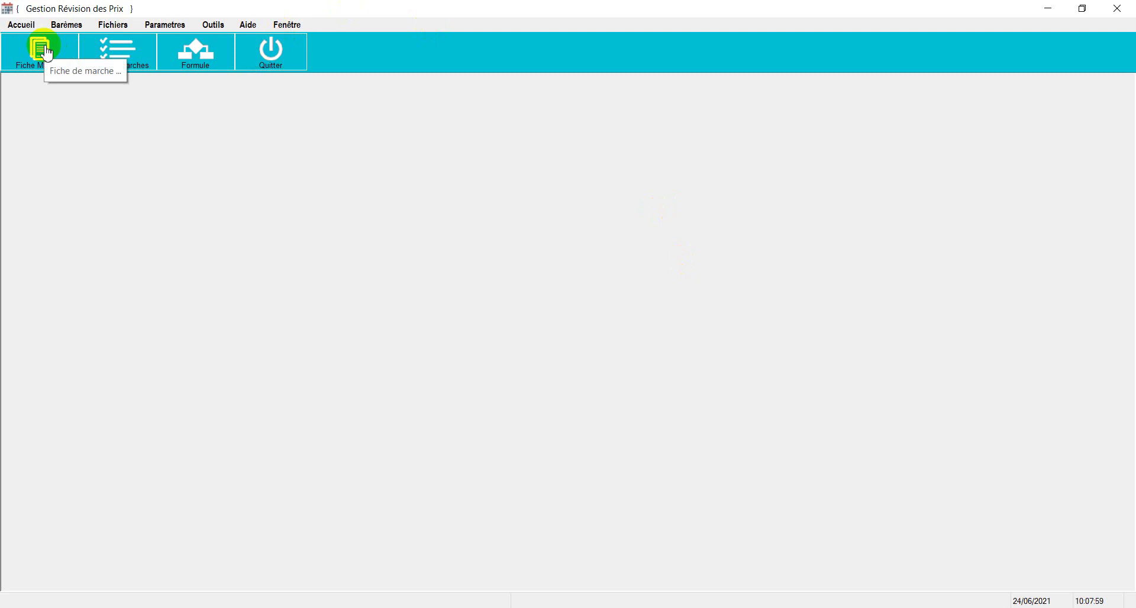
# Open the contract record and view its general details and payment statements (Decomptes)
pyautogui.click(47, 53)
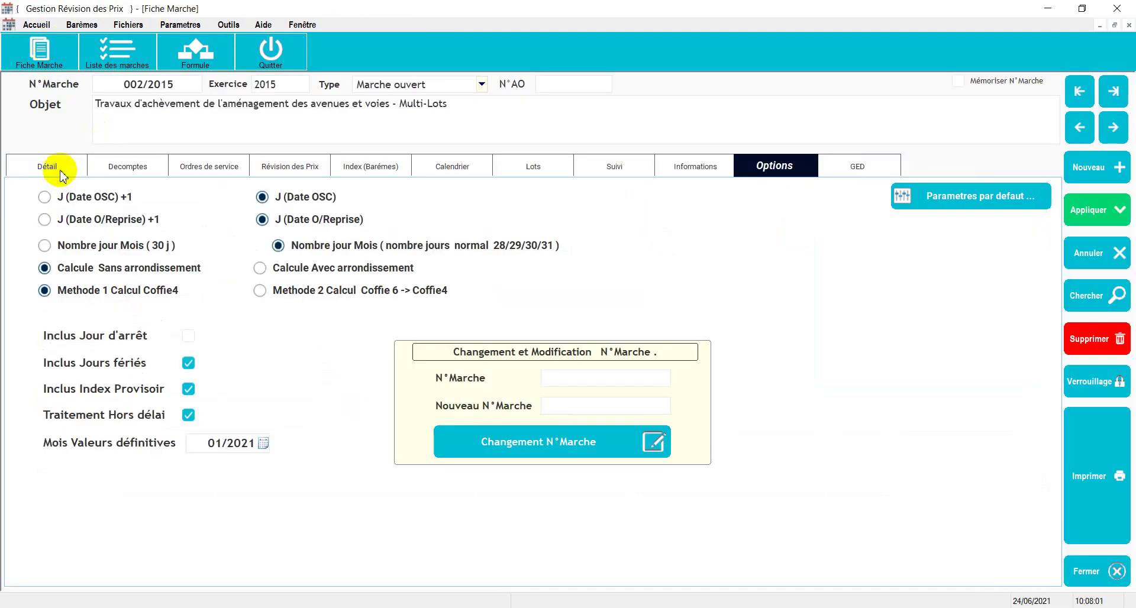
pyautogui.click(59, 168)
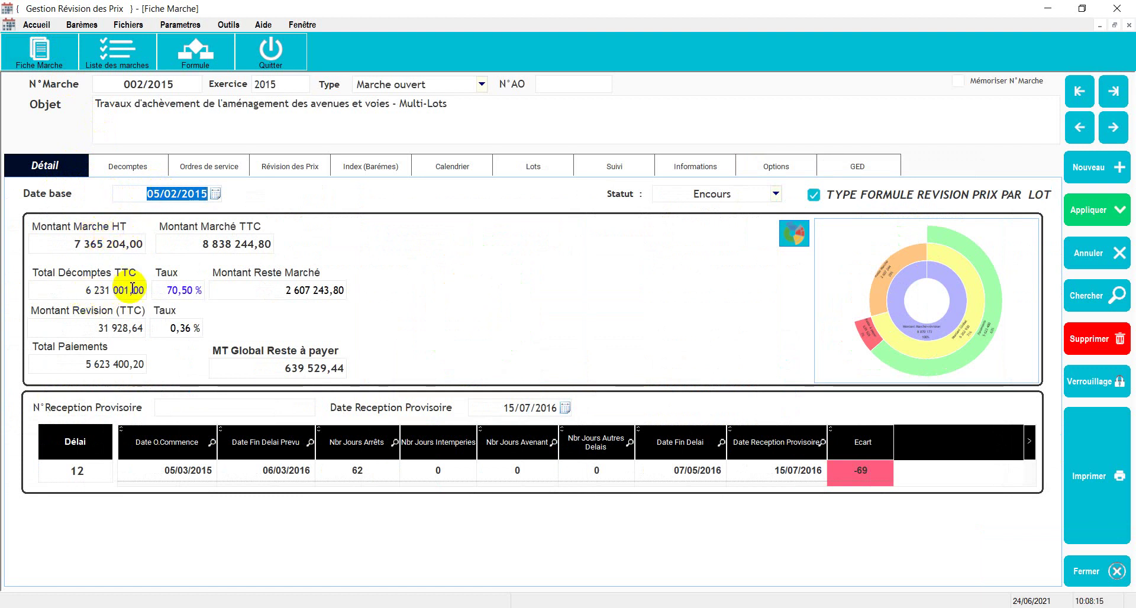
pyautogui.click(132, 170)
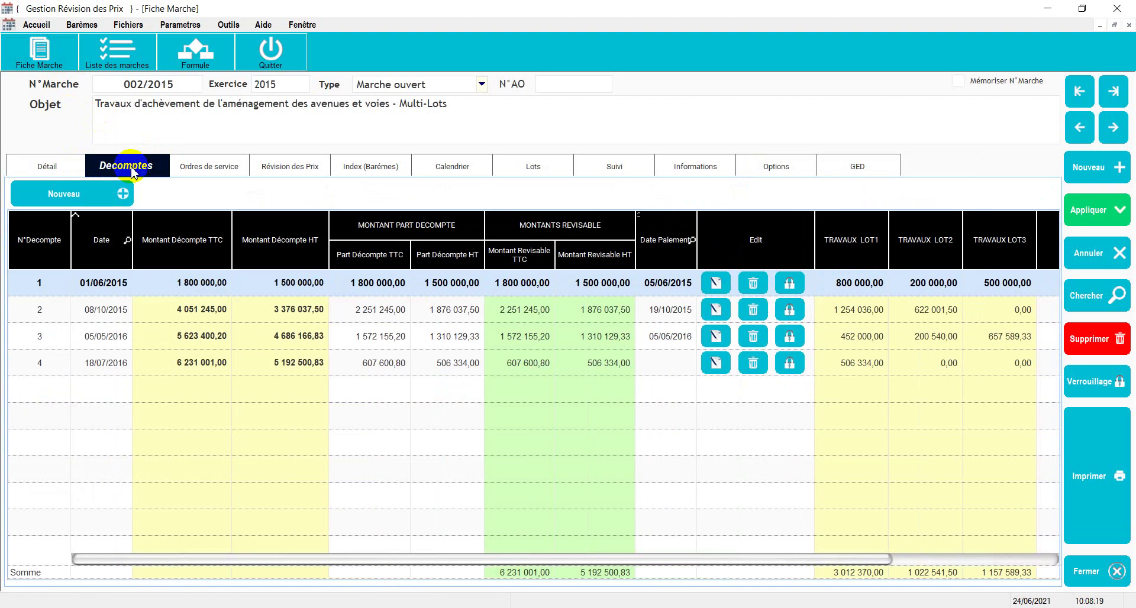
# Review the contract's service orders and inspect the work stoppage periods starting 06/03/2015 and 21/06/2016
pyautogui.click(211, 172)
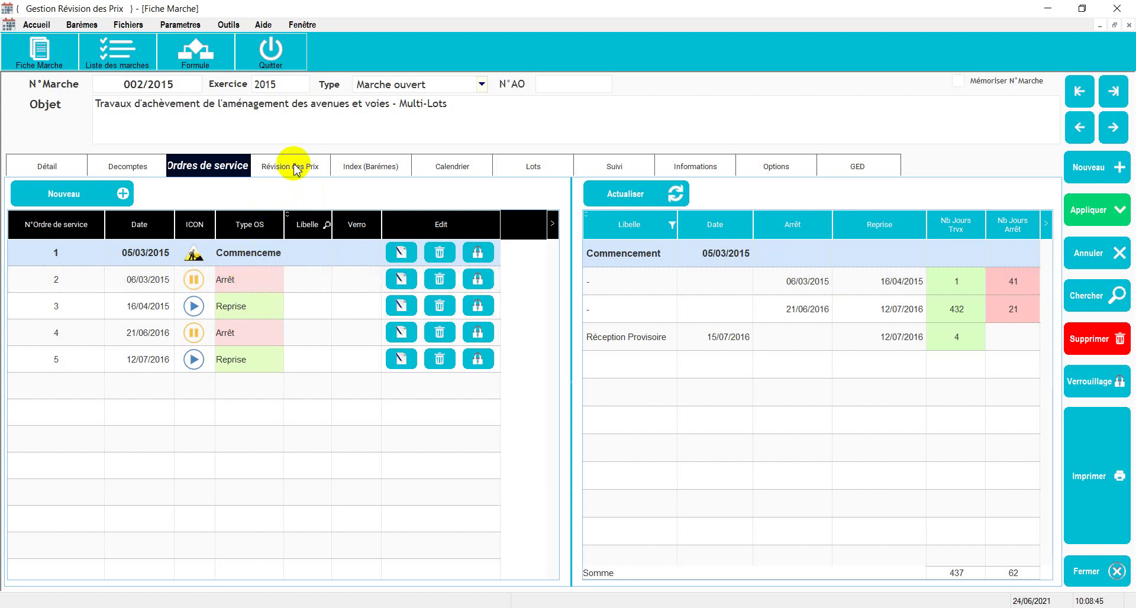
pyautogui.click(728, 281)
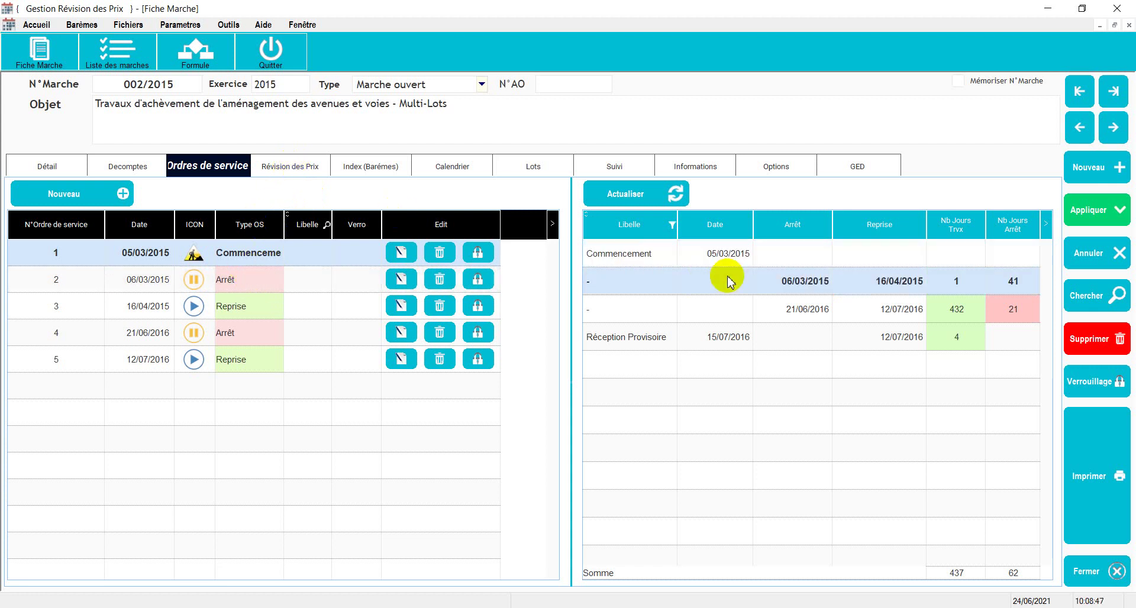
pyautogui.click(731, 305)
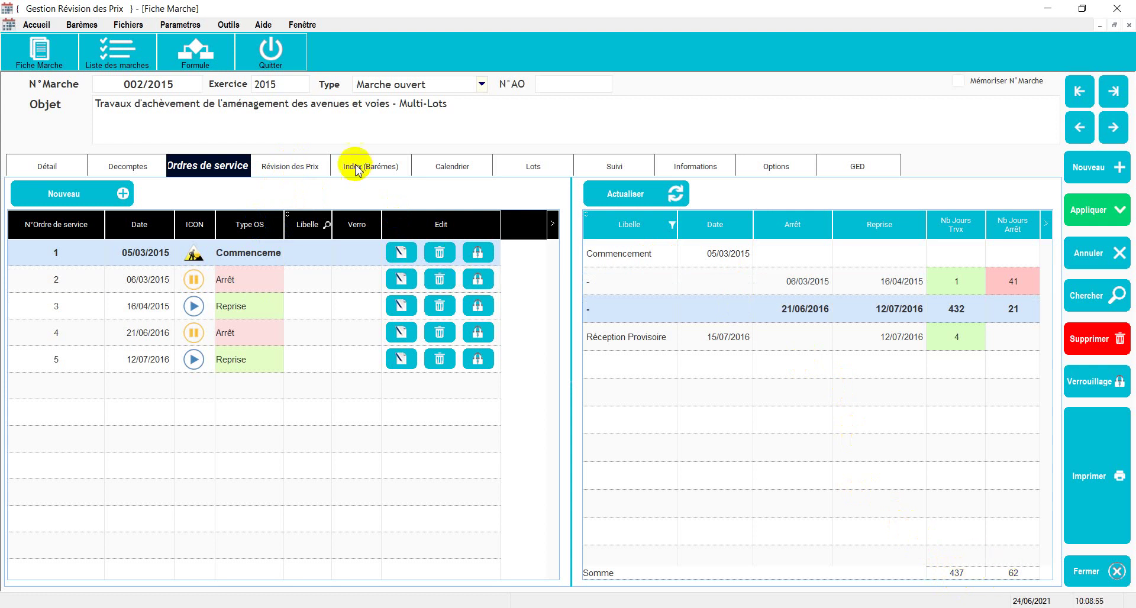
# Show the contract's price revision calculation and examine the coefficient graph for lot 1
pyautogui.click(290, 169)
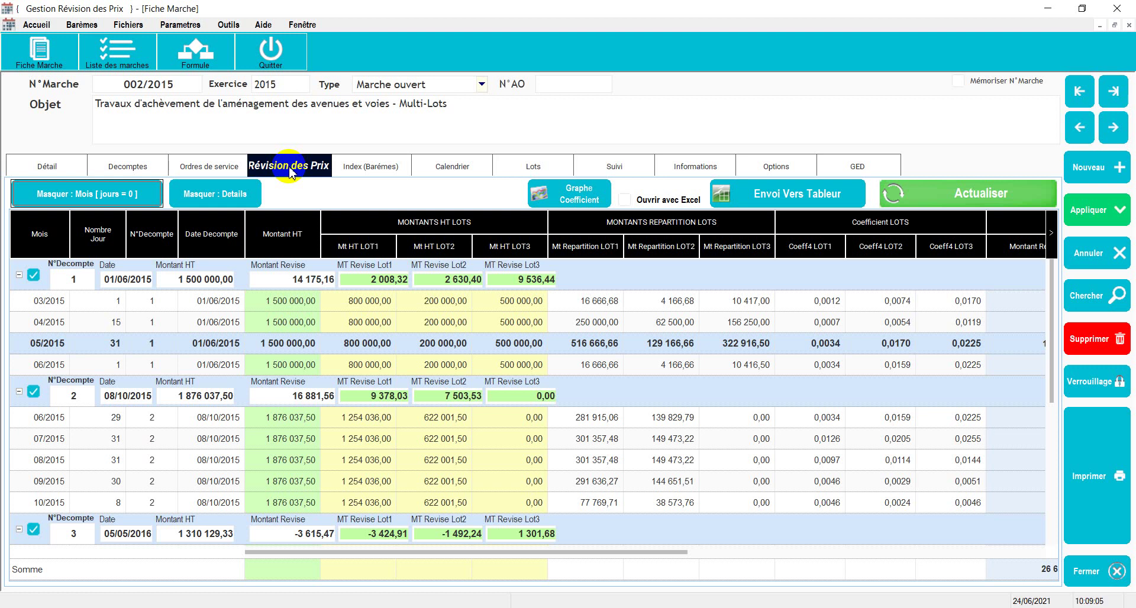
pyautogui.click(560, 208)
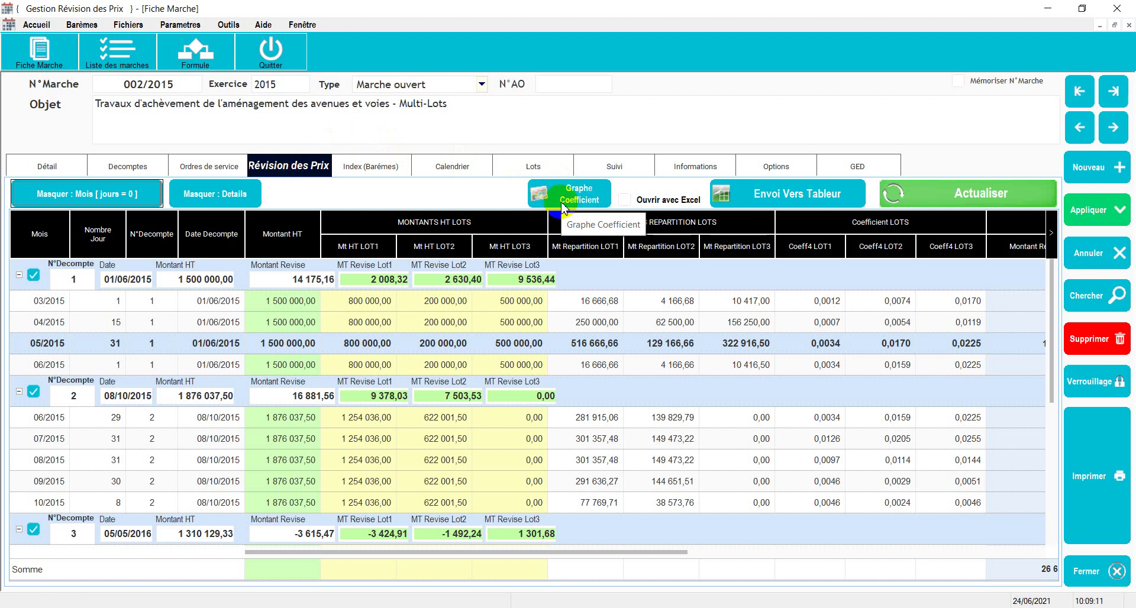
pyautogui.click(560, 204)
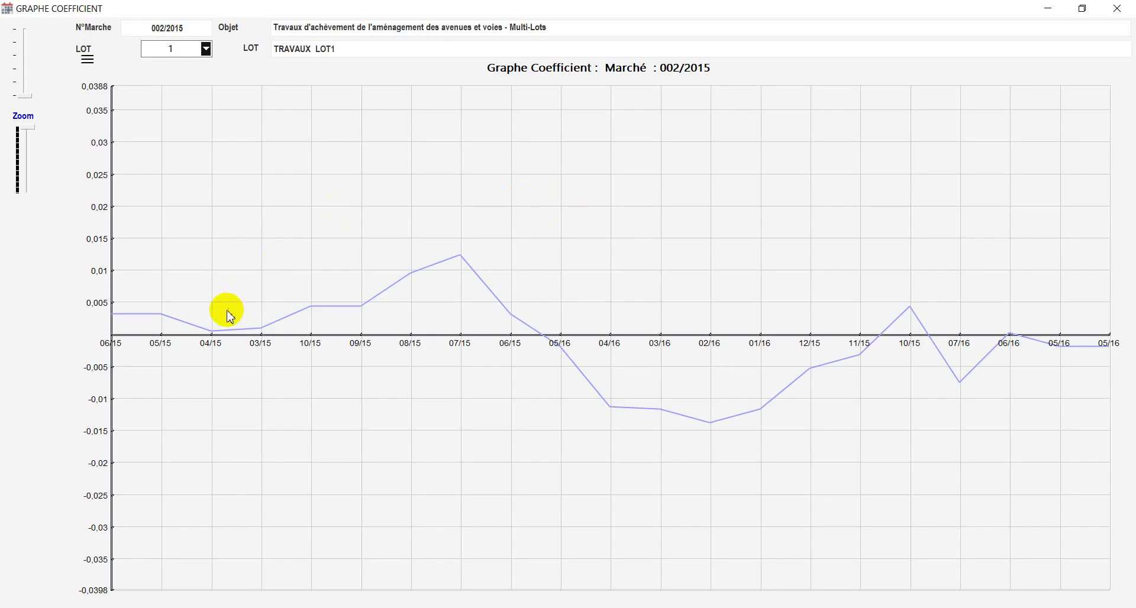
pyautogui.moveTo(310, 298)
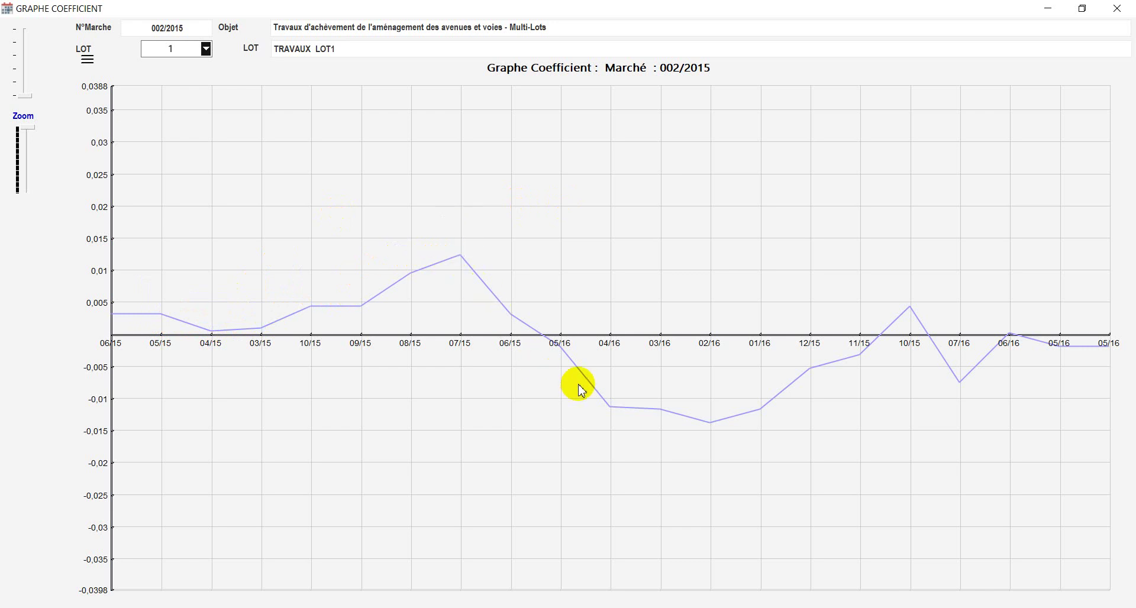
pyautogui.moveTo(602, 408)
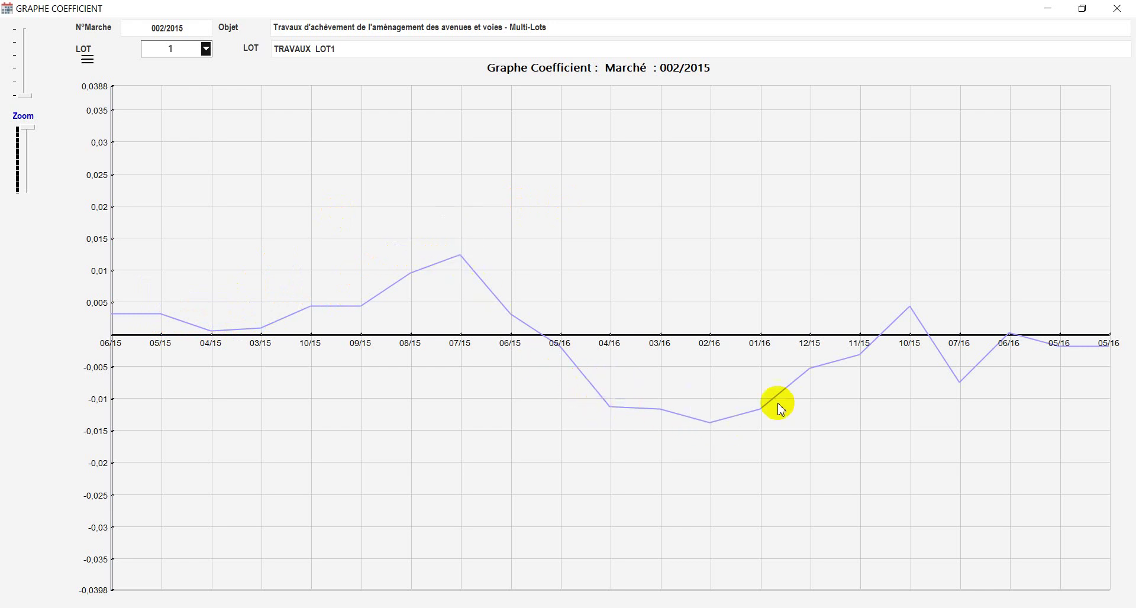
# View the coefficient graphs of lot 2 and lot 3, and return to the price revision table
pyautogui.click(204, 49)
pyautogui.click(202, 101)
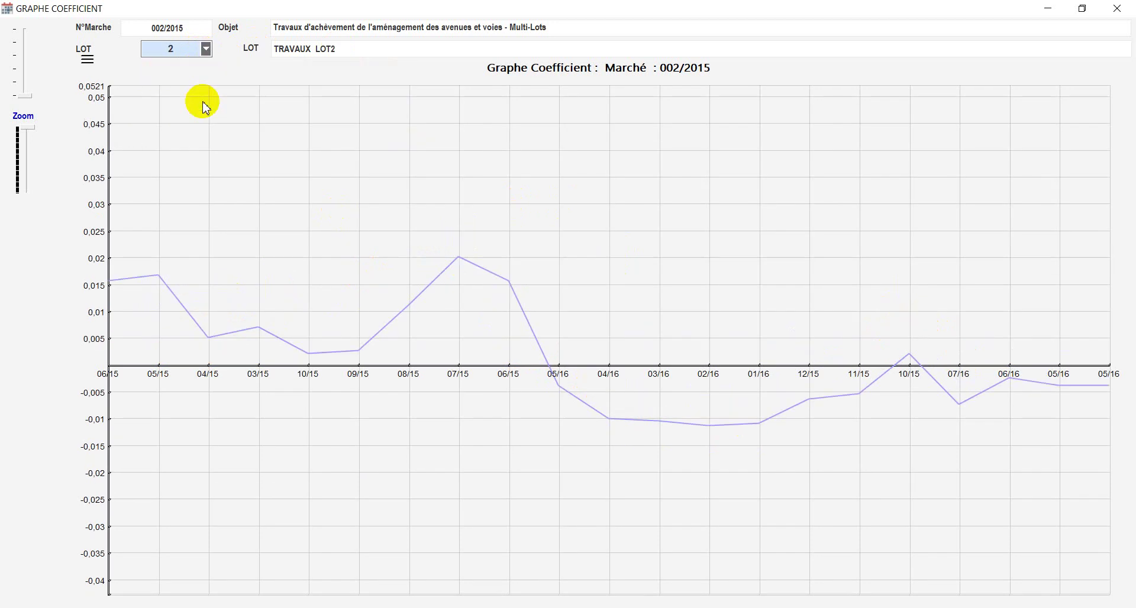
pyautogui.click(206, 49)
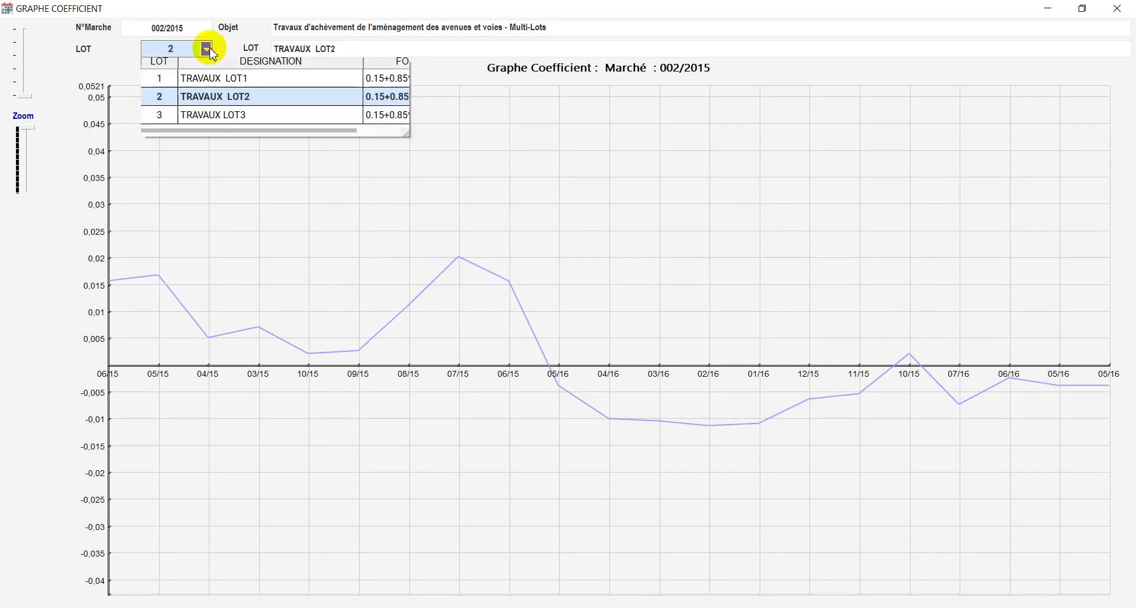
pyautogui.click(204, 119)
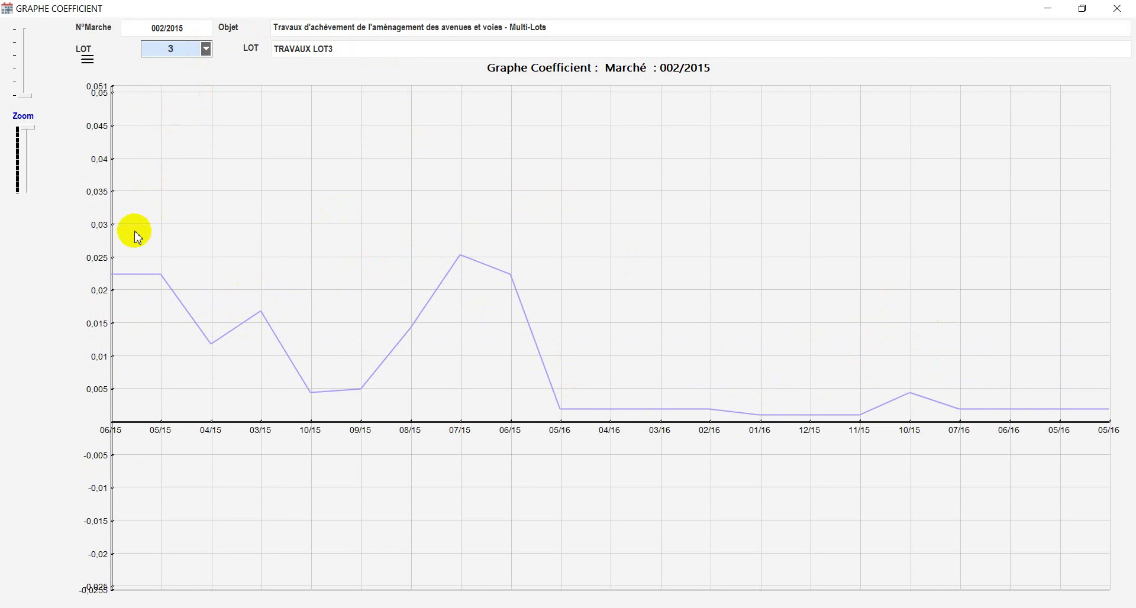
pyautogui.click(1127, 11)
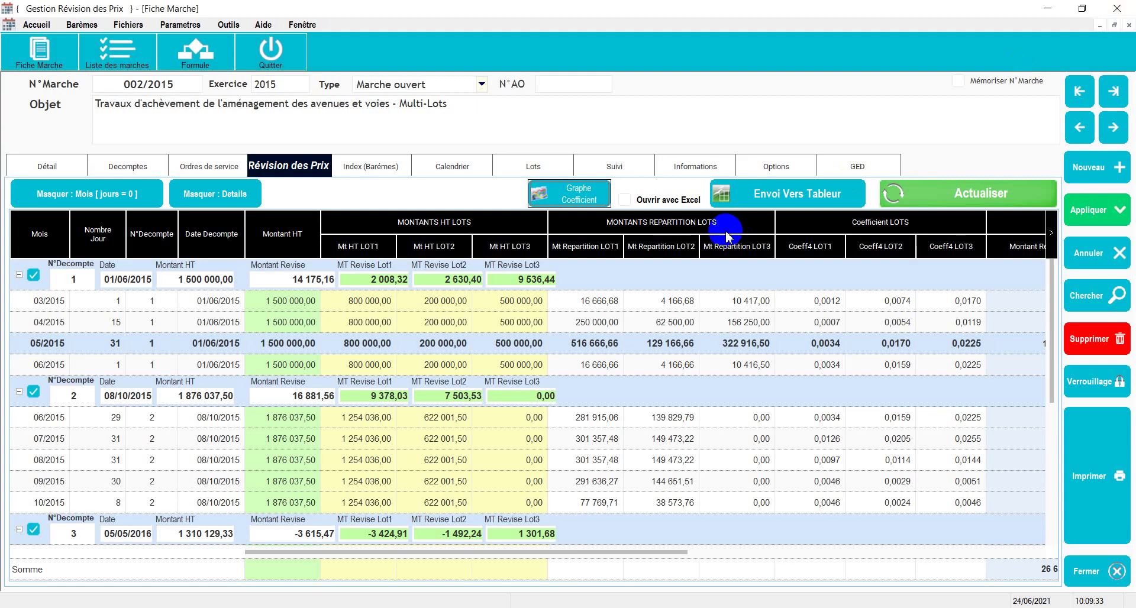
# Recalculate the contract's price revision table so its amounts and coefficients are refreshed
pyautogui.click(977, 195)
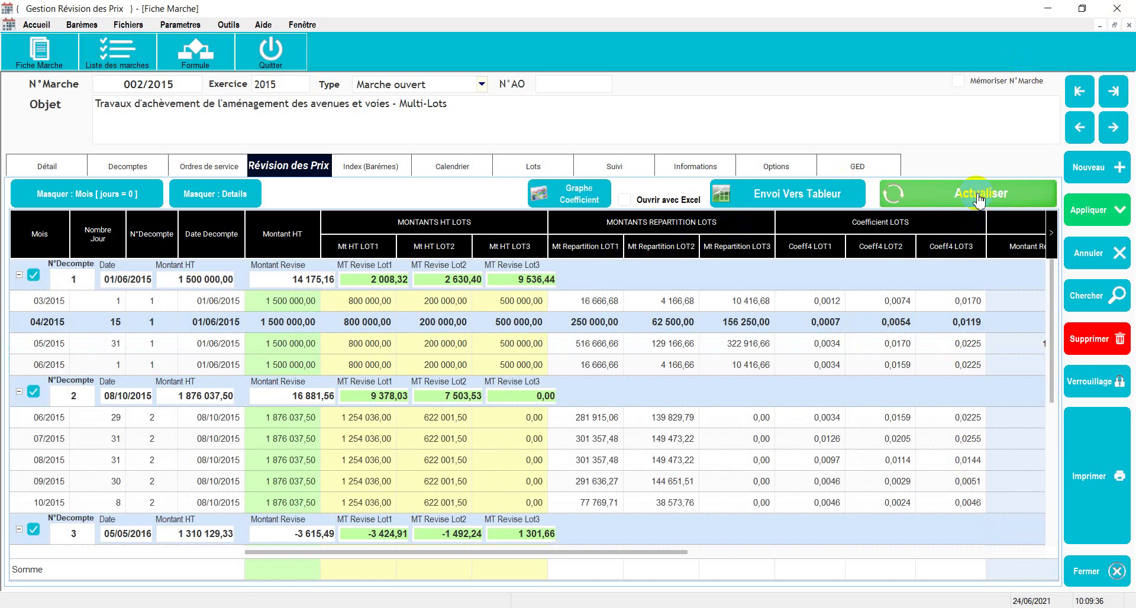
pyautogui.click(978, 195)
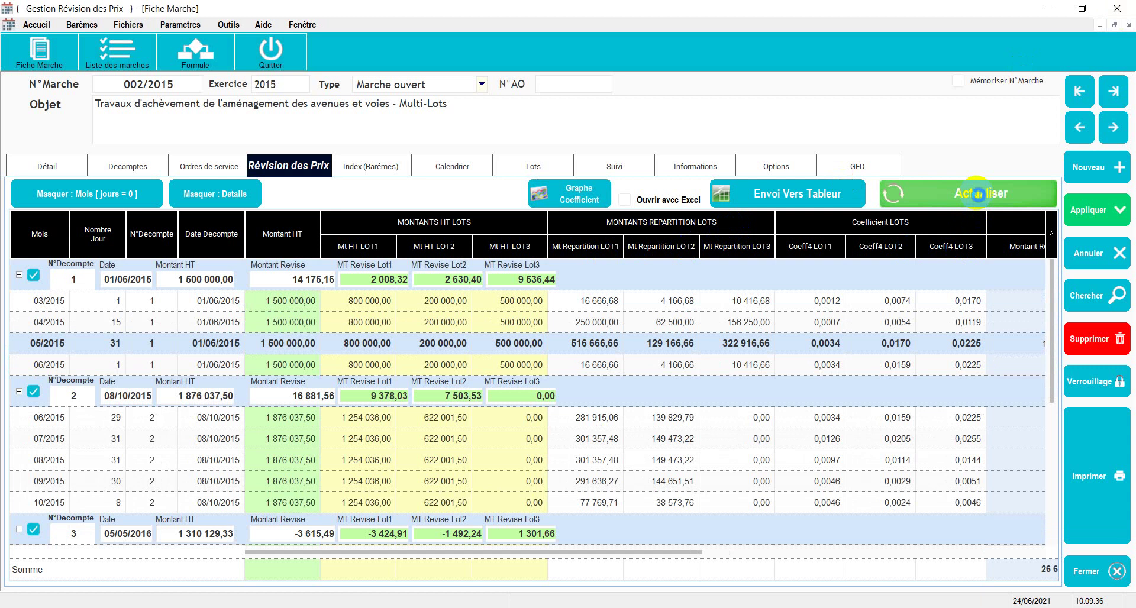
pyautogui.click(978, 196)
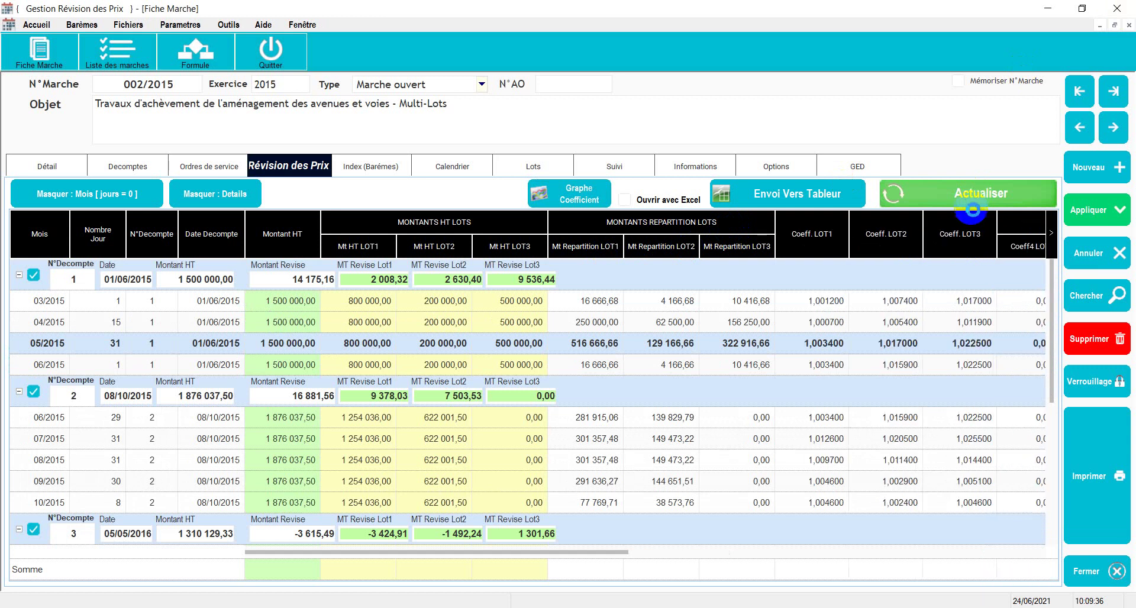
# Reopen the coefficient graph, inspect lot 1's monthly points such as 04/15 and 06/15, and close it
pyautogui.click(588, 198)
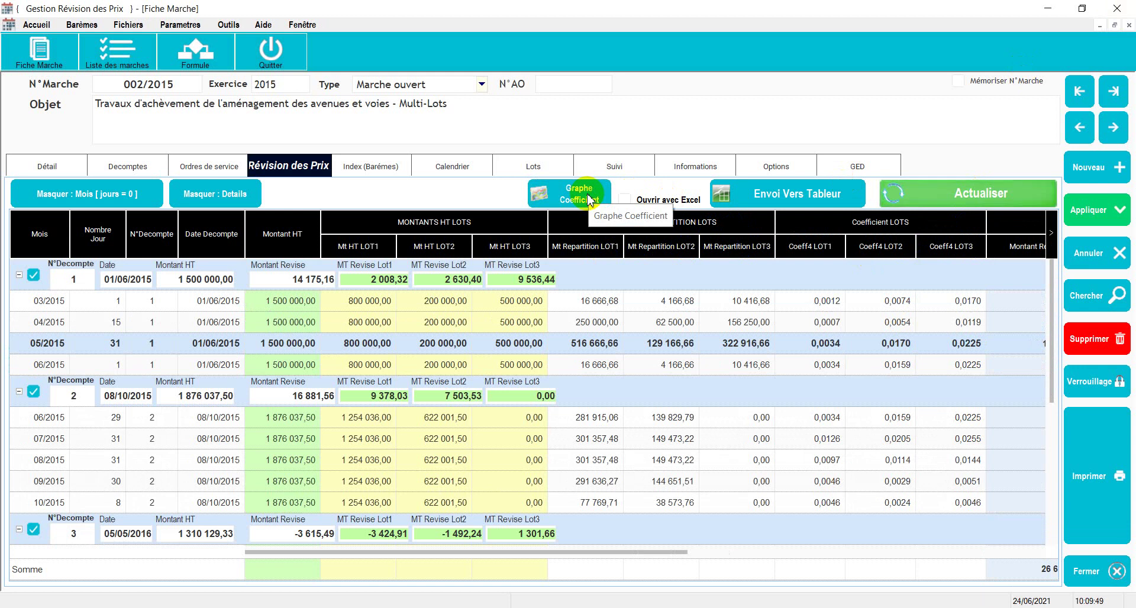
pyautogui.click(588, 198)
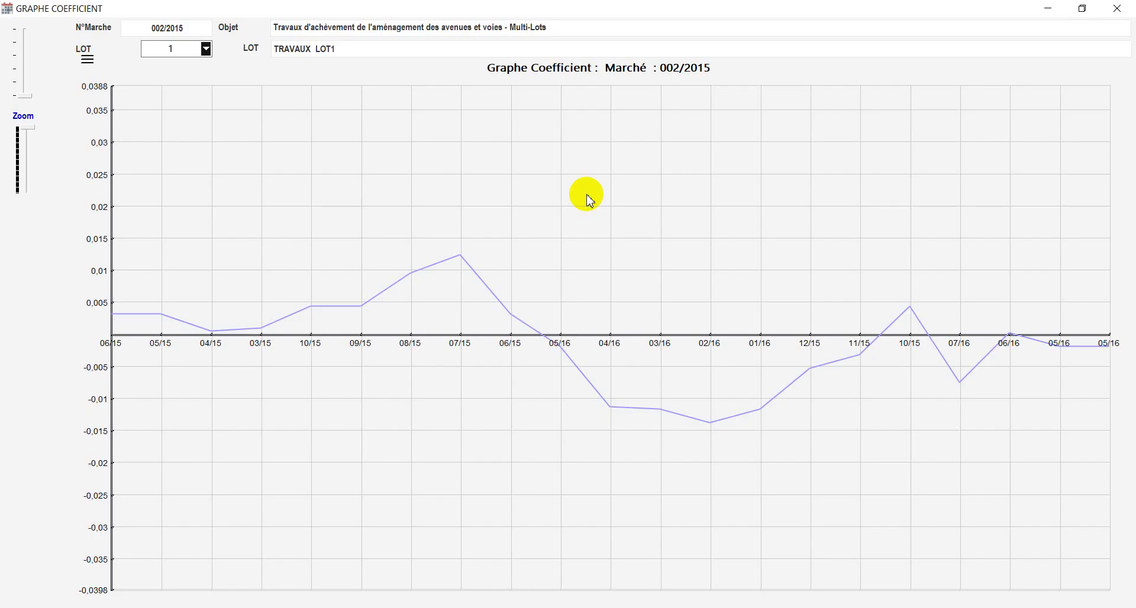
pyautogui.moveTo(203, 334)
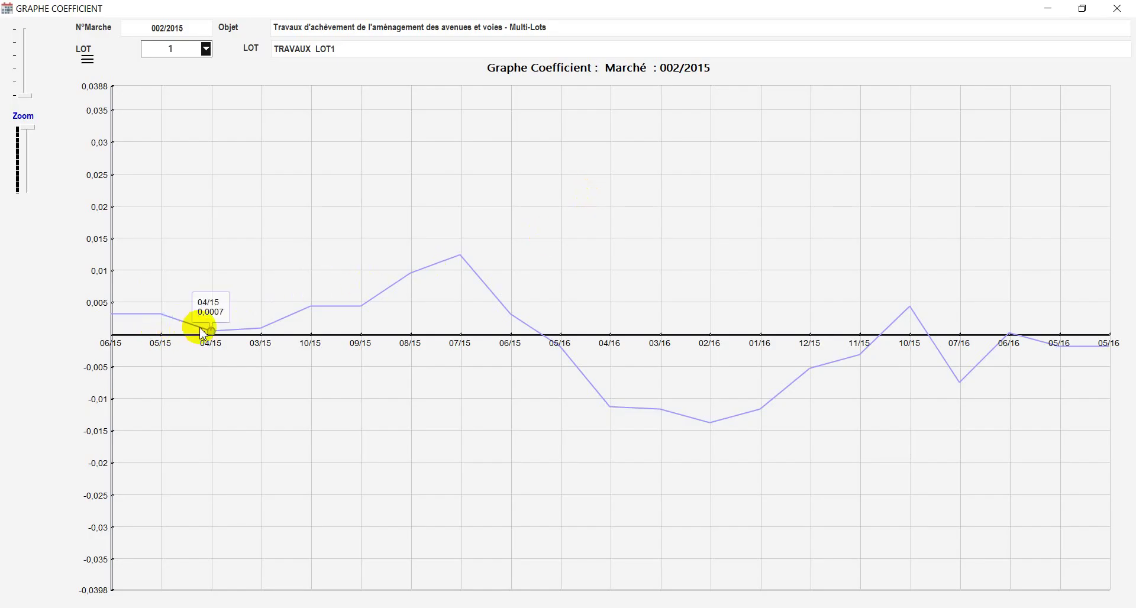
pyautogui.moveTo(526, 348)
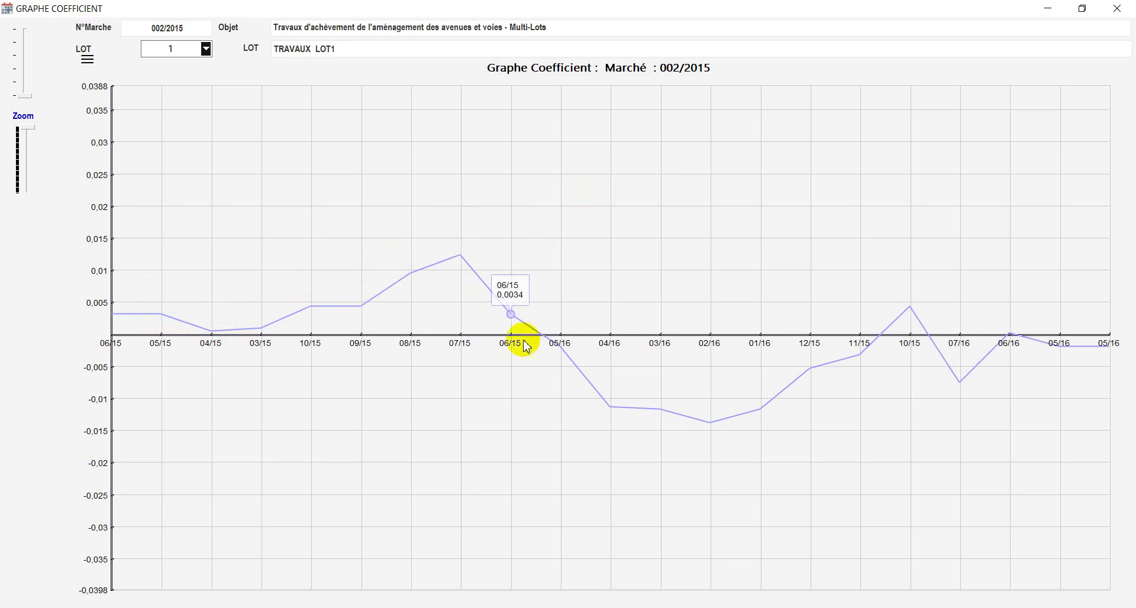
pyautogui.moveTo(710, 422)
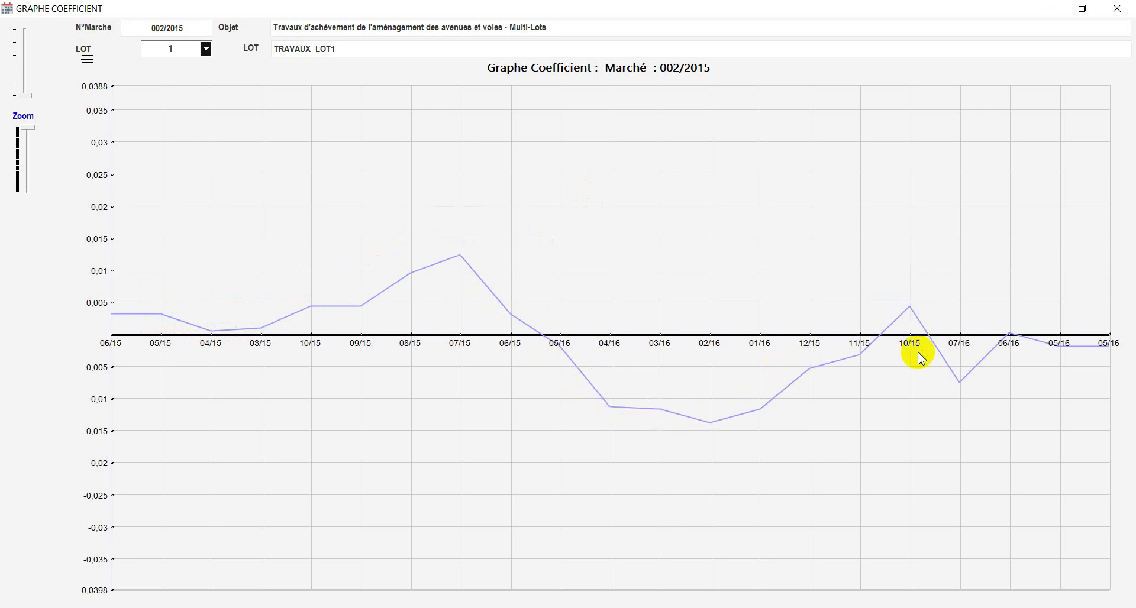
pyautogui.click(1116, 9)
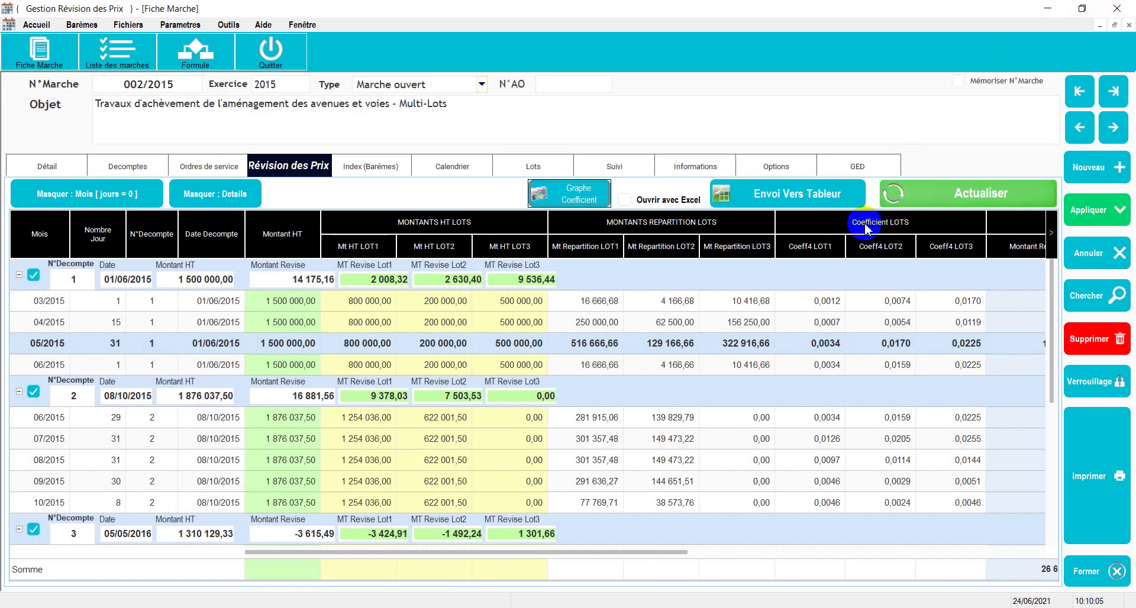
# Send the price revision to the built-in spreadsheet and read through the calculation note down to the lot 2 table
pyautogui.click(744, 200)
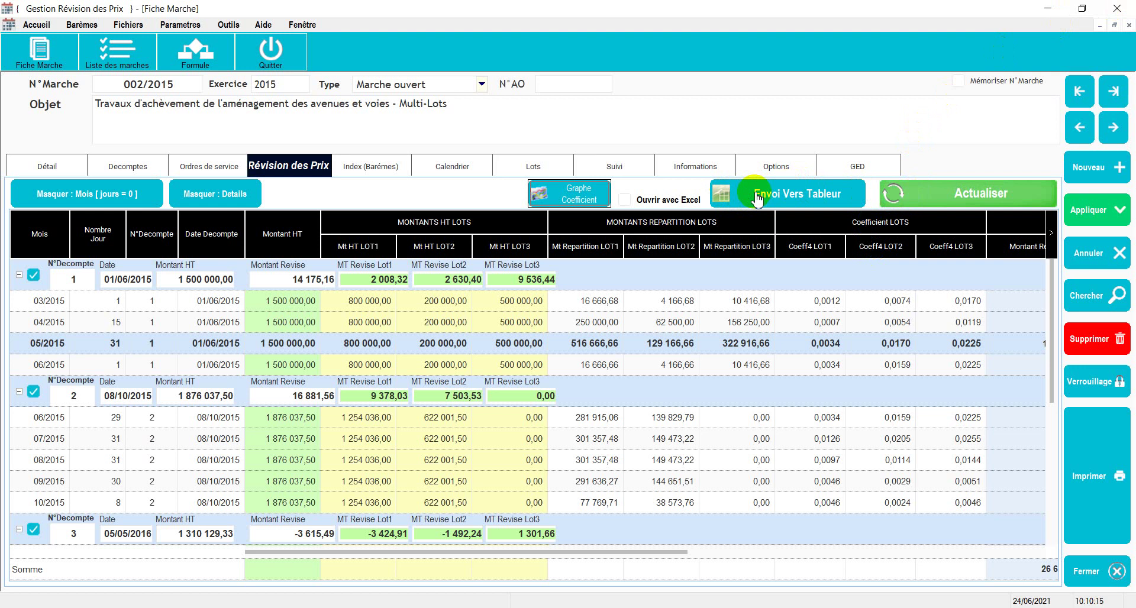
pyautogui.click(780, 197)
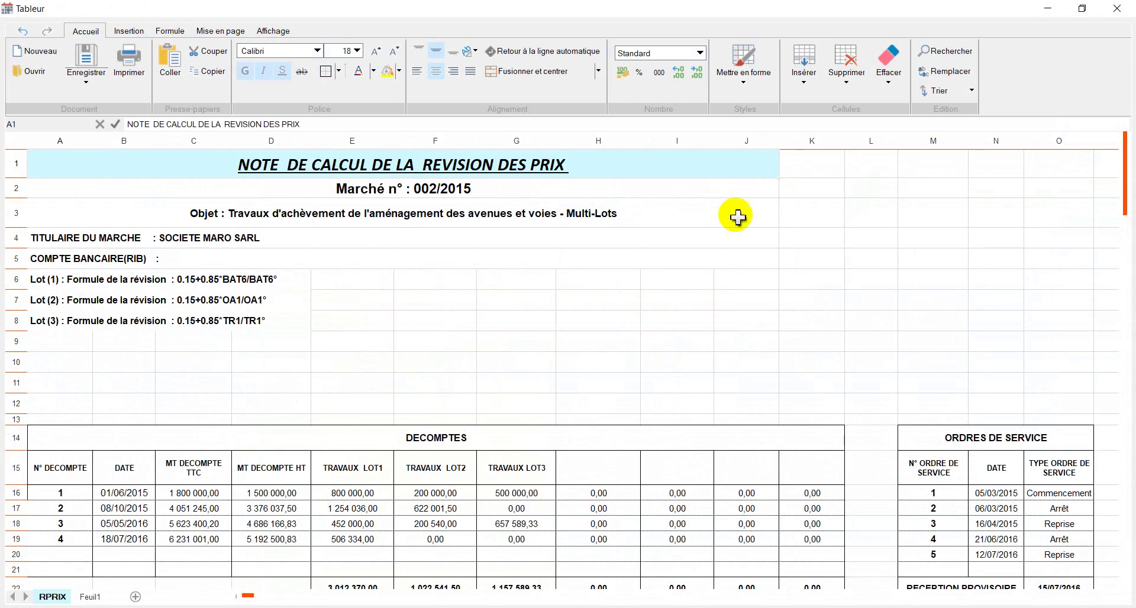
pyautogui.scroll(-2, 737, 217)
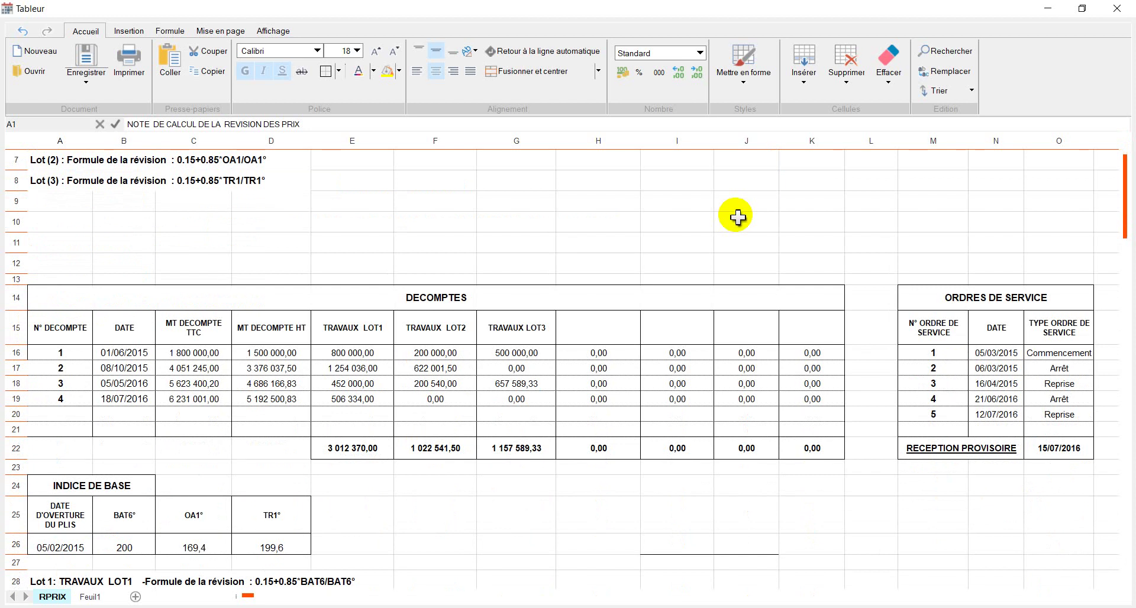
pyautogui.scroll(-10, 736, 218)
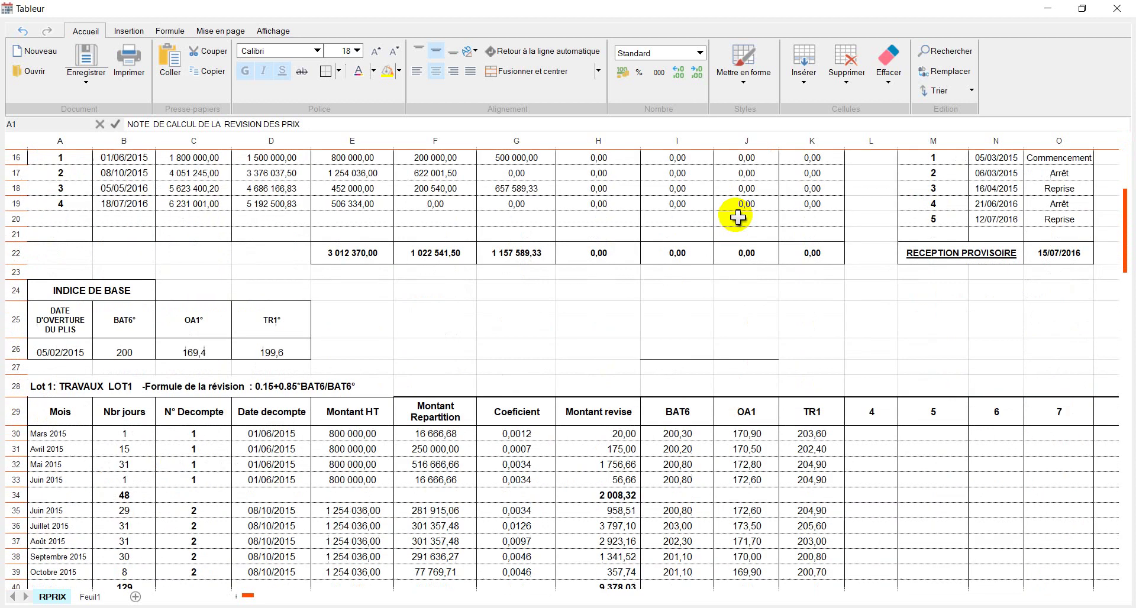
pyautogui.scroll(-4, 737, 217)
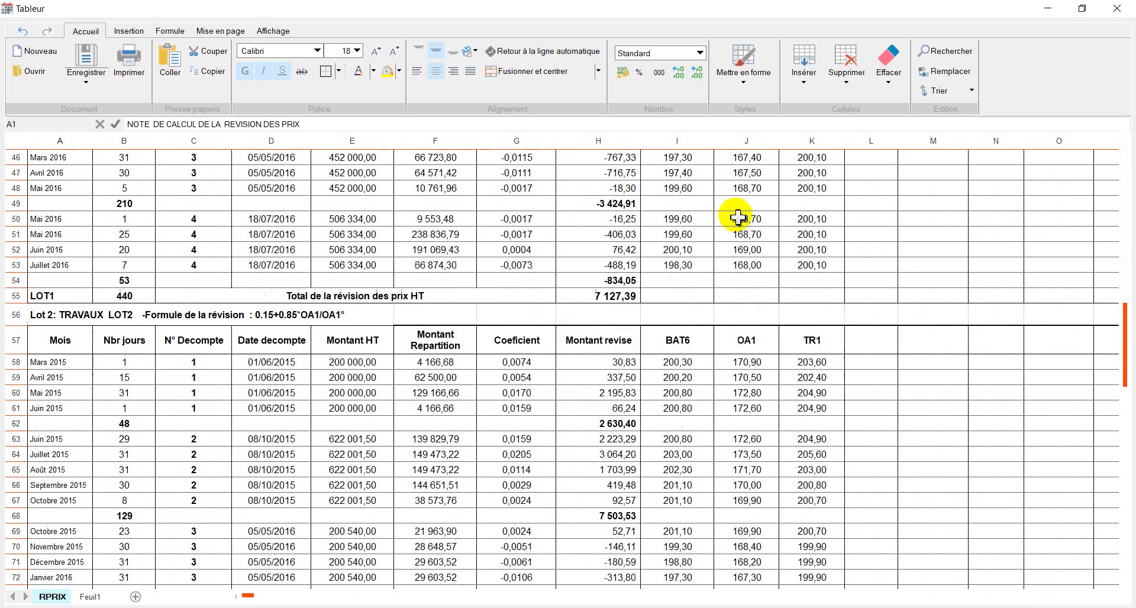
# Look at the spreadsheet's save options, review the lot 1 calculation again and close the calculation note
pyautogui.click(84, 88)
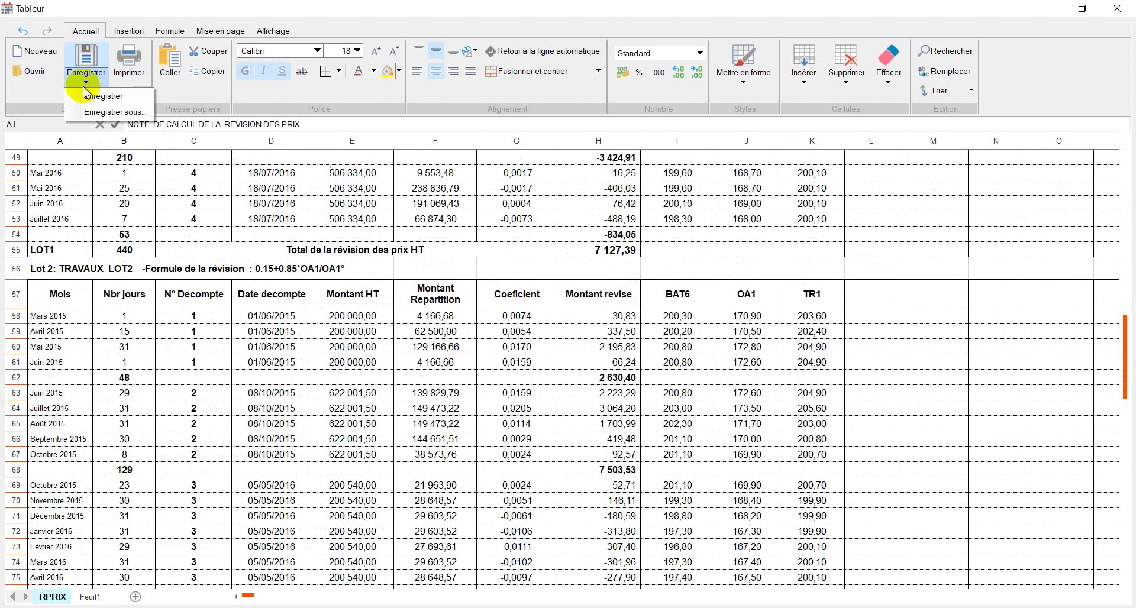
pyautogui.click(386, 195)
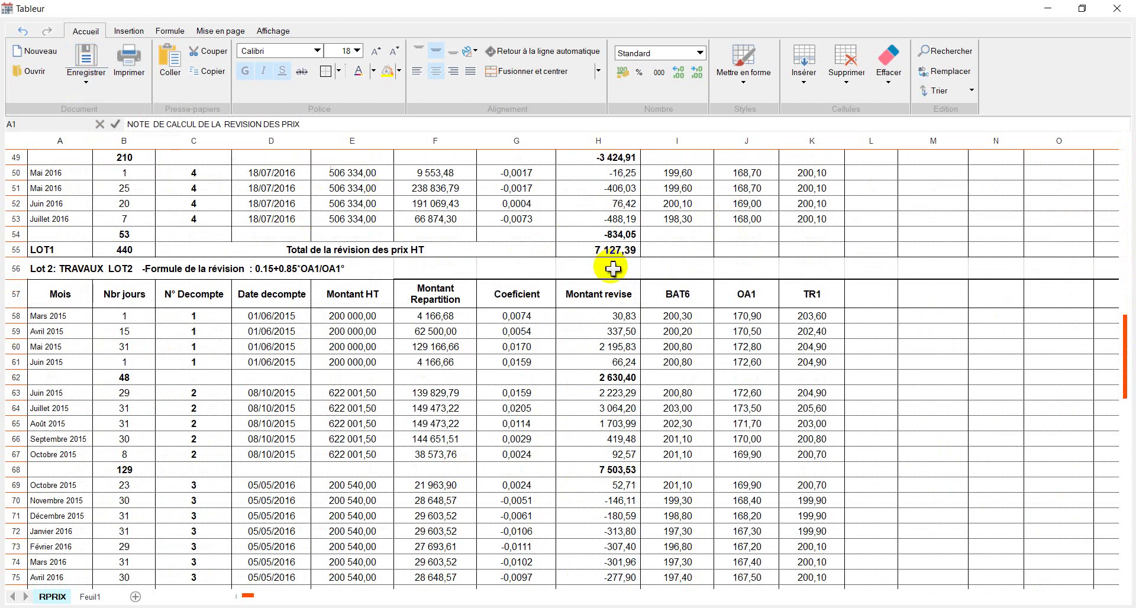
pyautogui.scroll(4, 618, 275)
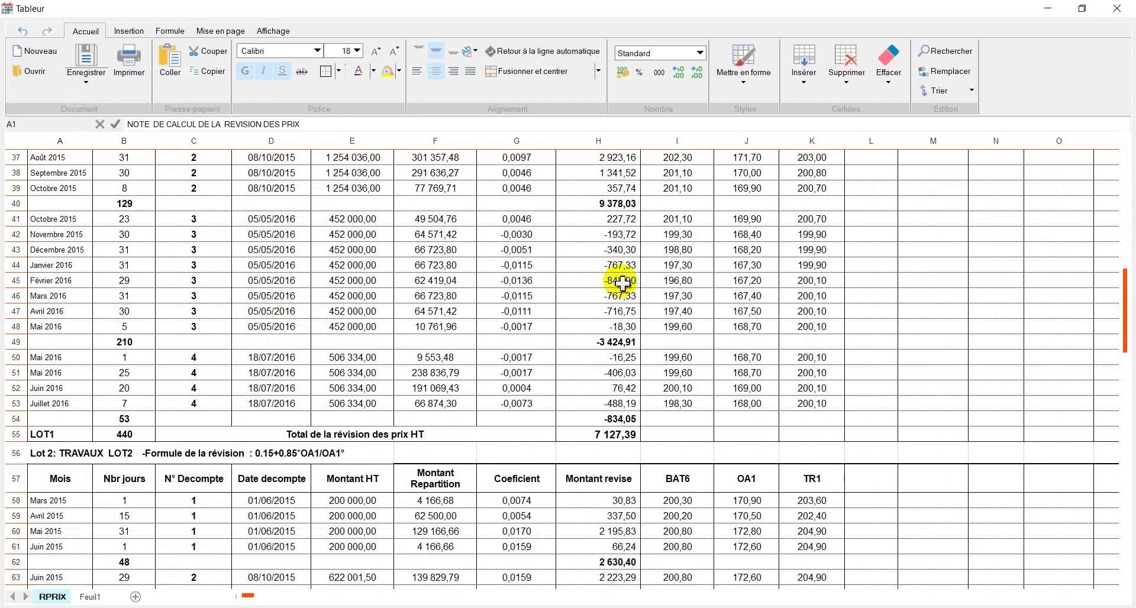
pyautogui.scroll(6, 622, 283)
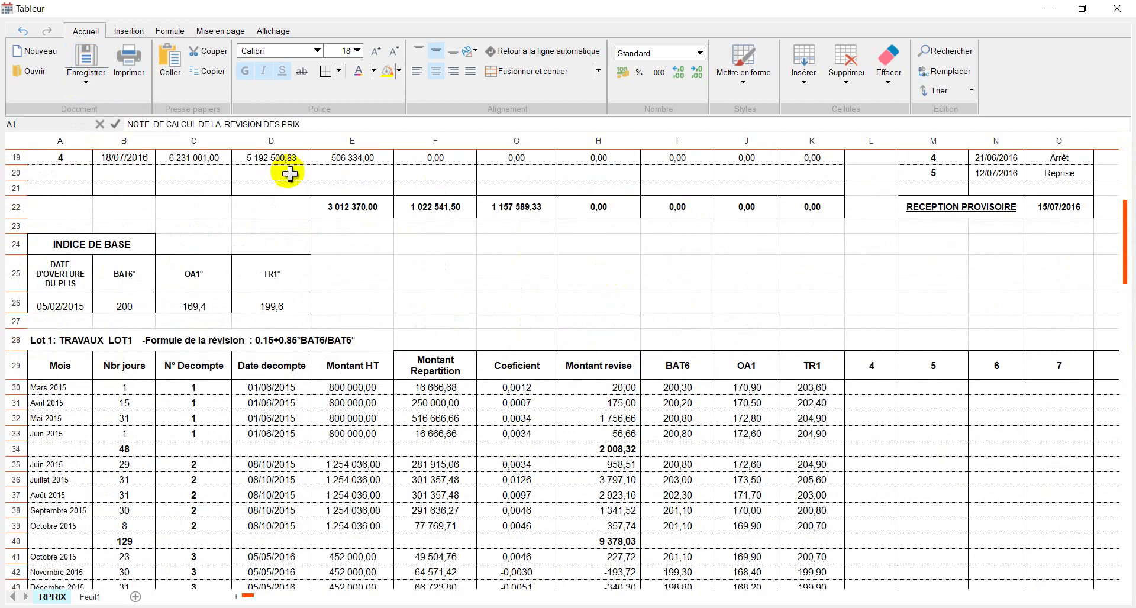
pyautogui.click(1124, 10)
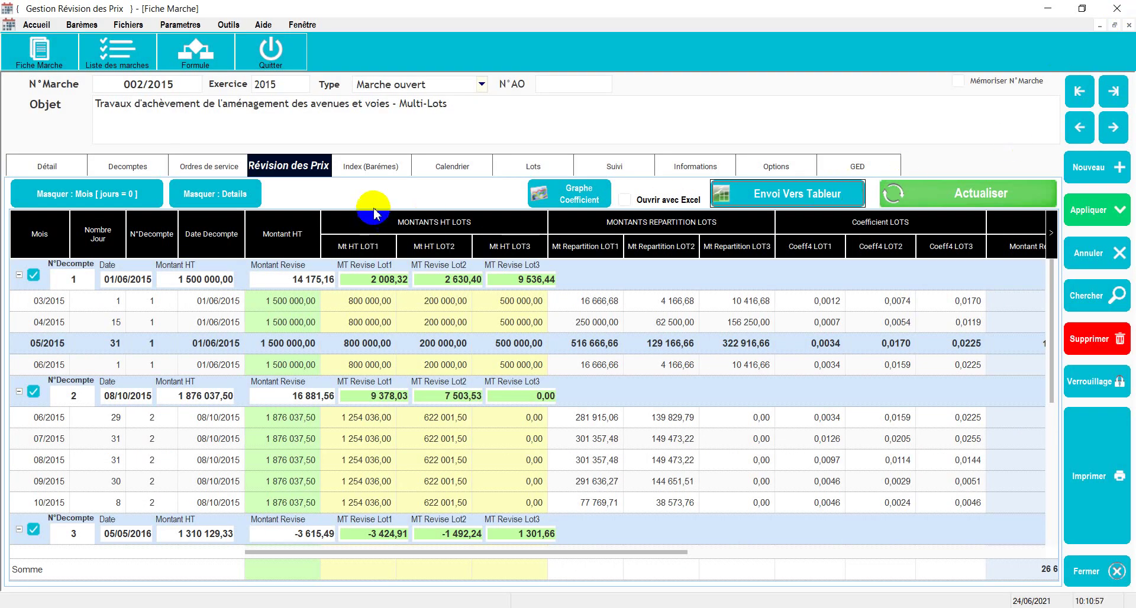
# Display the contract's monthly price indexes (Barémes) for 2015
pyautogui.click(376, 168)
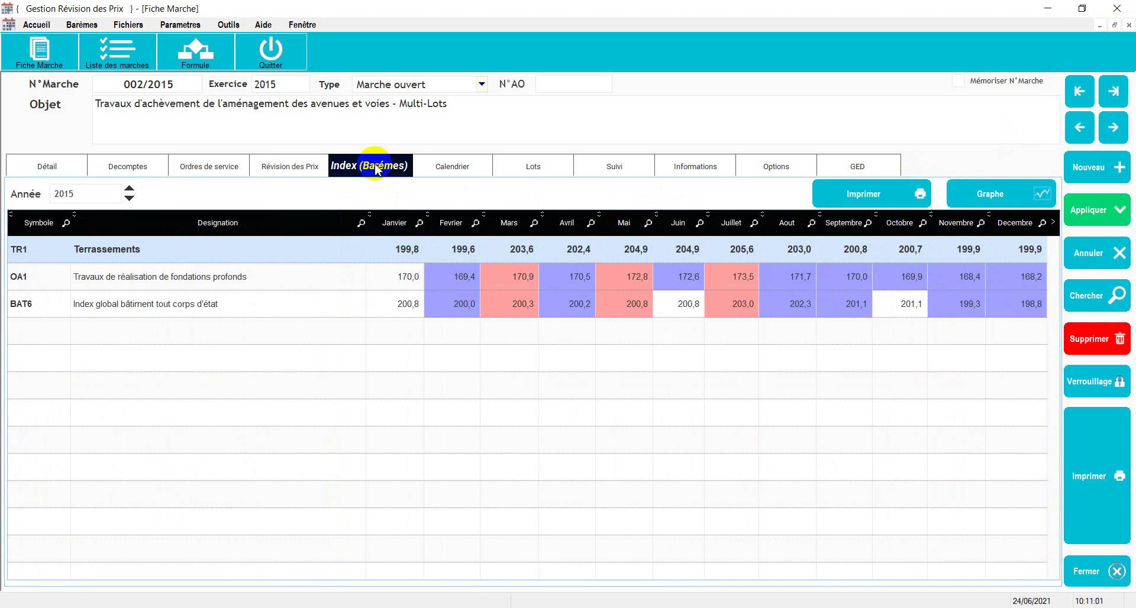
# Display the graph of the OA1 index (Travaux de réalisation de fondations profonds) over all years and close it
pyautogui.click(907, 278)
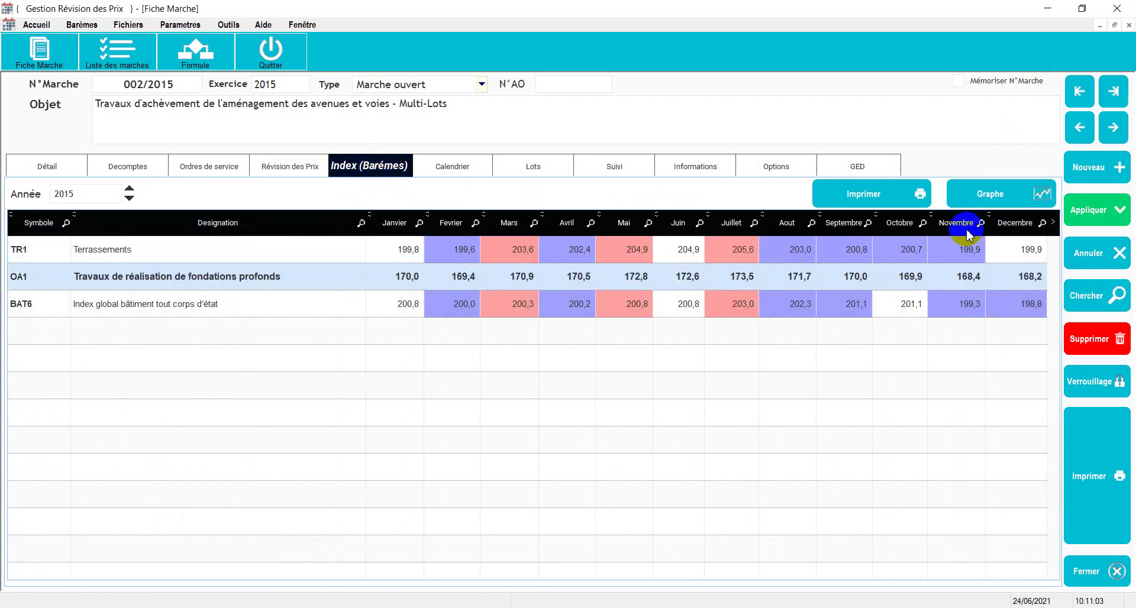
pyautogui.click(1010, 205)
pyautogui.click(1008, 233)
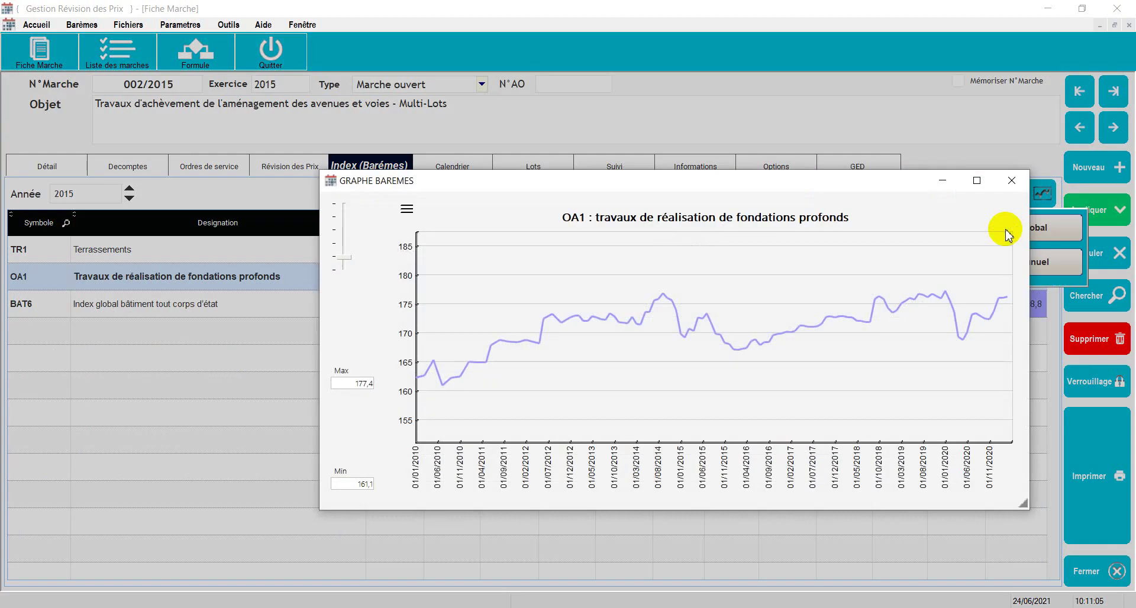
pyautogui.click(1012, 181)
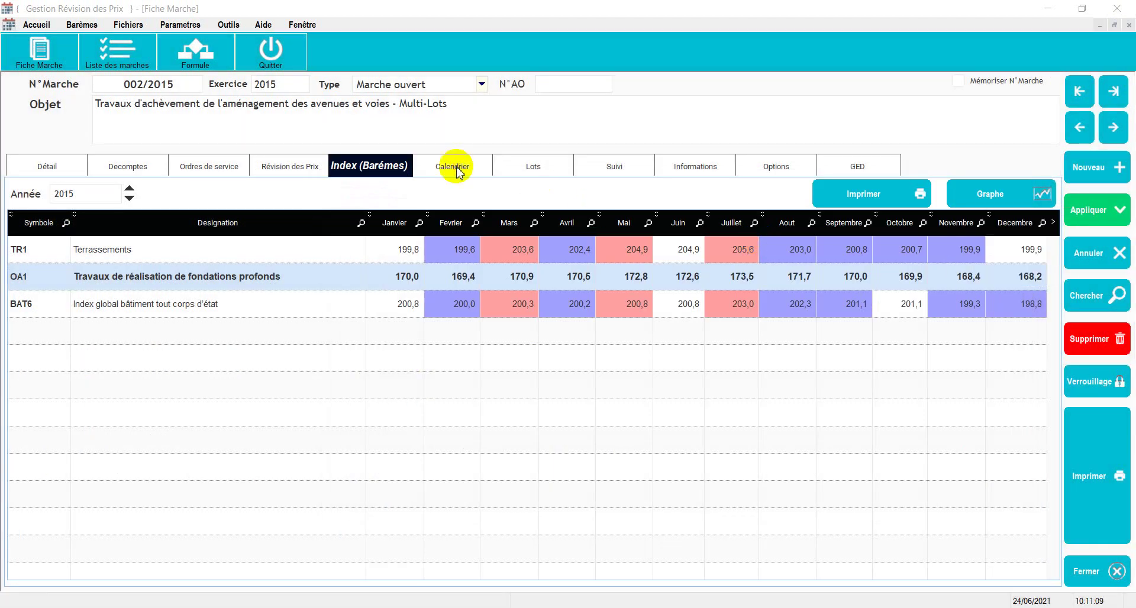
# Display and refresh the contract calendar, check the stopped days in 03/2015 and 04/2015, and view the revision formulas of the lots
pyautogui.click(456, 169)
pyautogui.click(1001, 198)
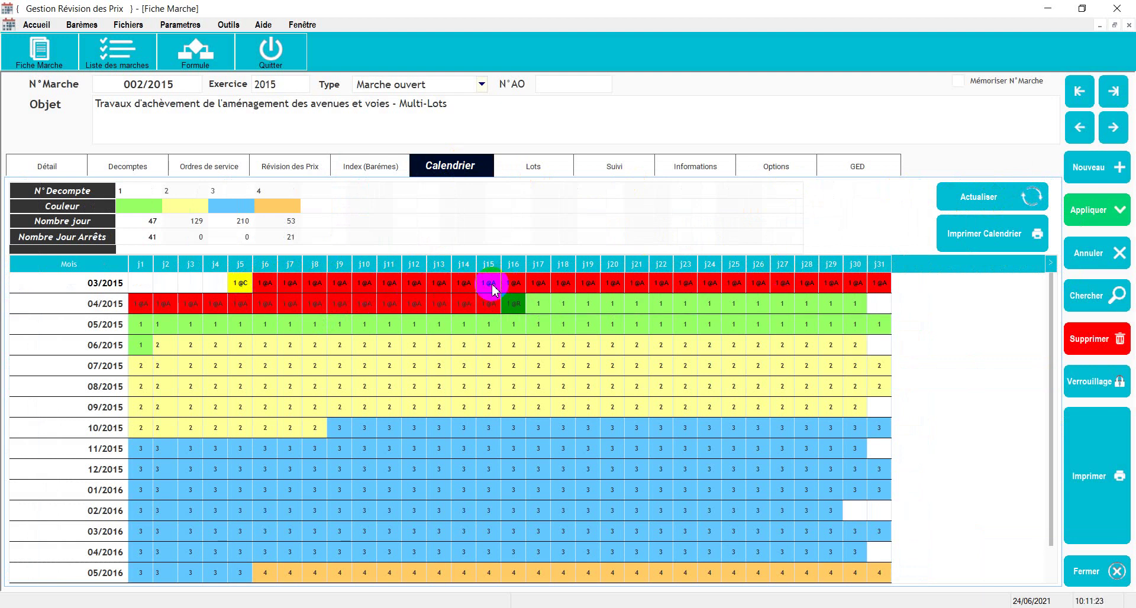
pyautogui.click(486, 308)
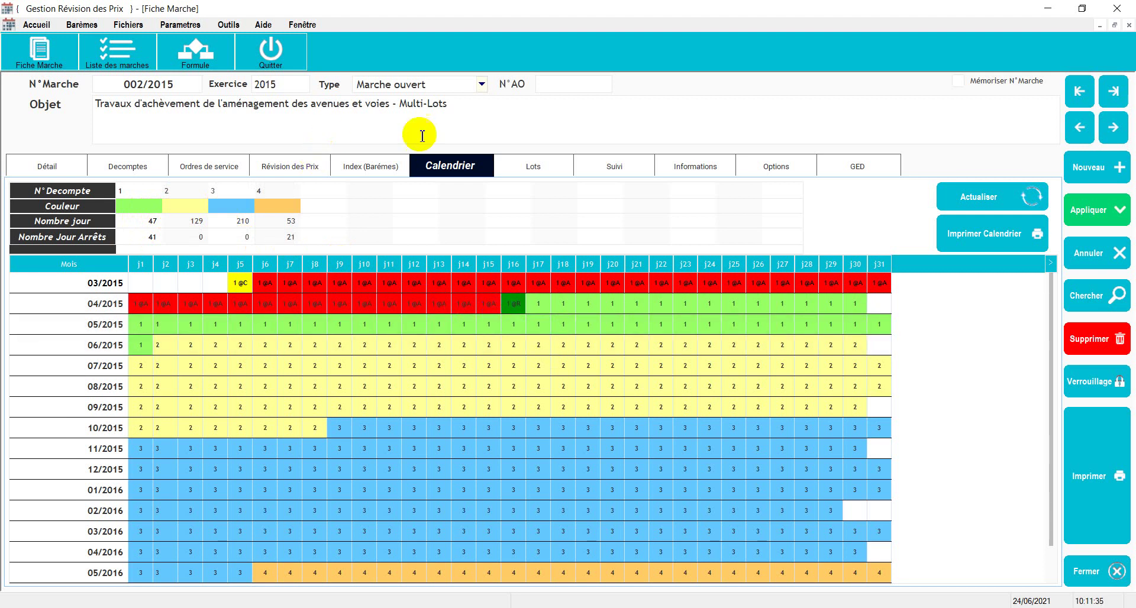
pyautogui.click(512, 168)
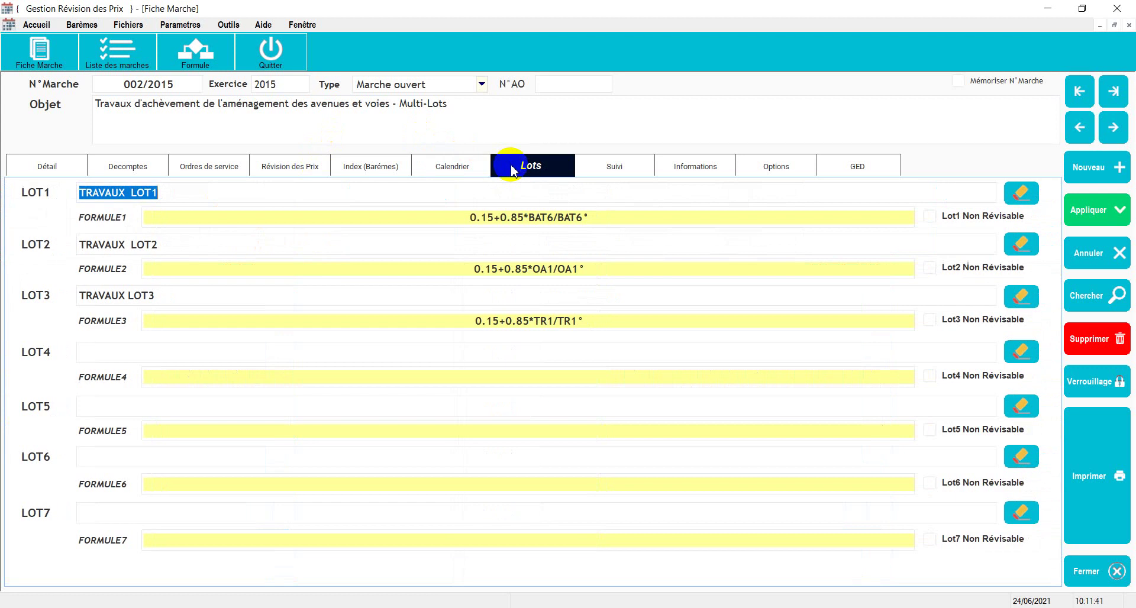
# Review the contract follow-up (Suivi) from work stops and resumptions through Intempéries, Avenants and Autres, and return to the calendar
pyautogui.click(621, 169)
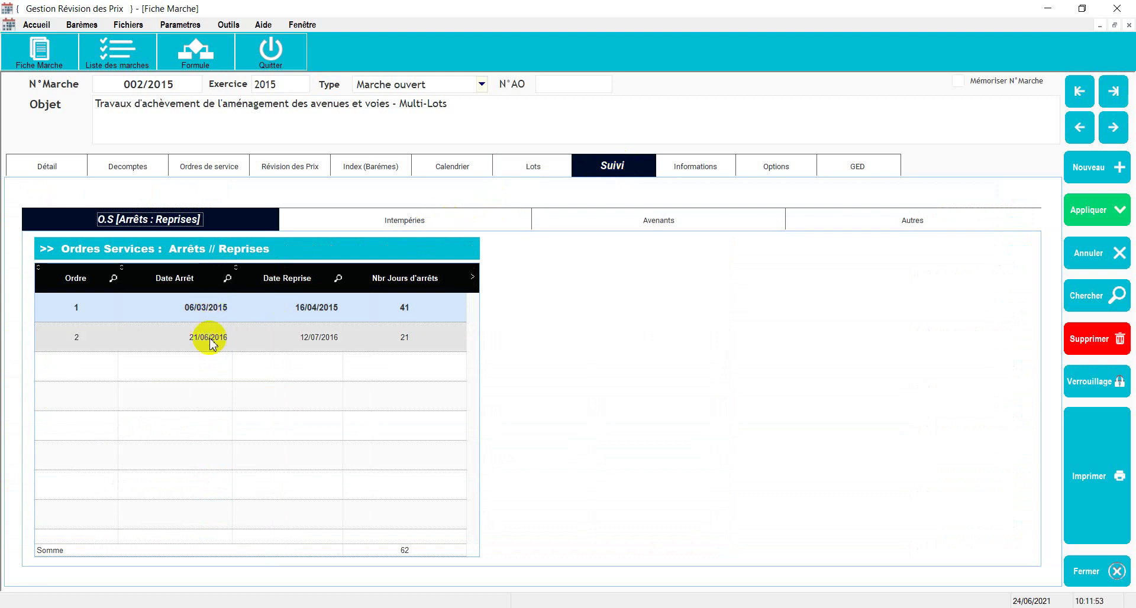
pyautogui.click(367, 220)
pyautogui.click(600, 219)
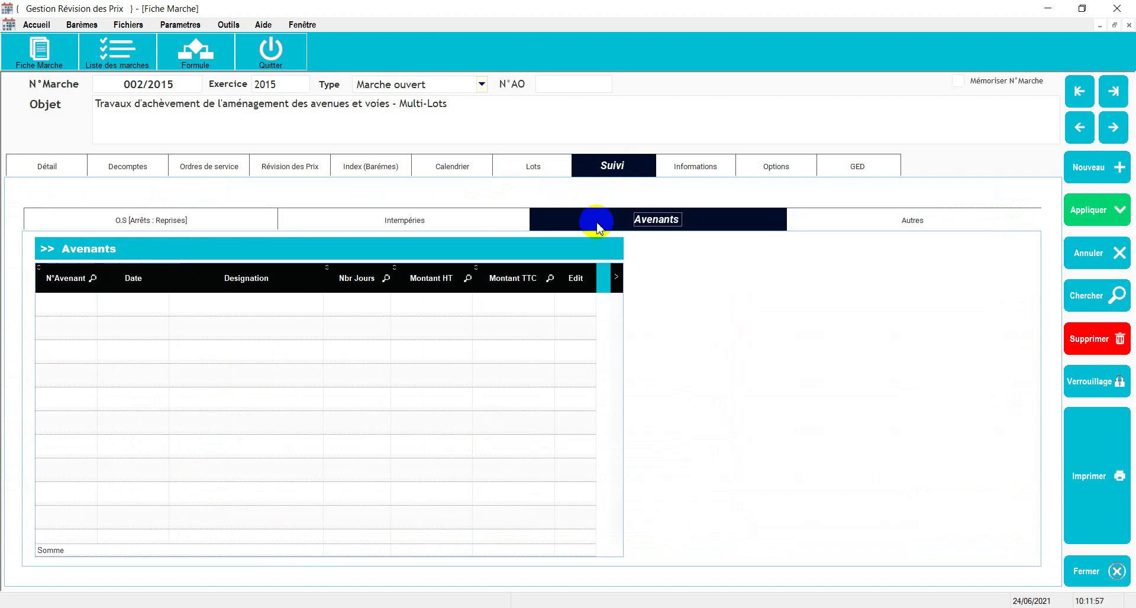
pyautogui.click(821, 222)
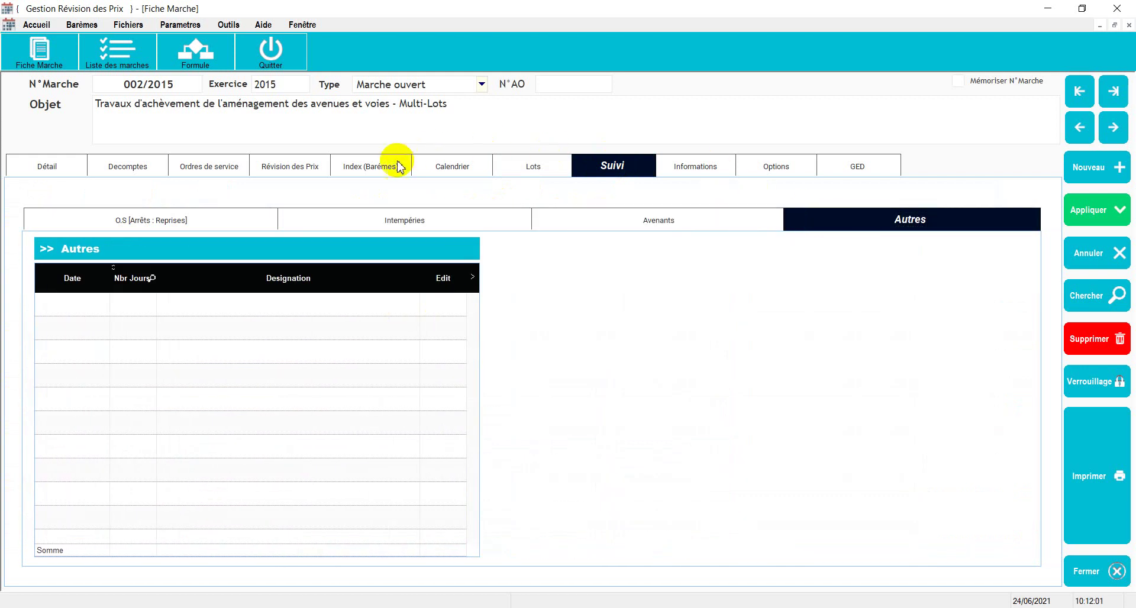
pyautogui.click(433, 166)
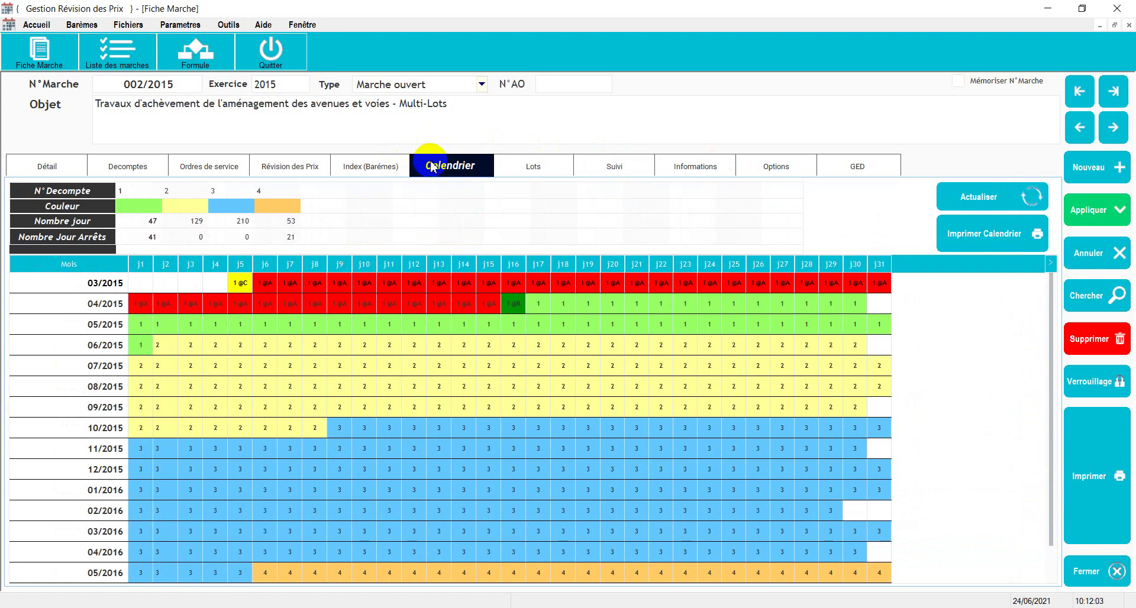
# View the contract's client and company information, and apply the default parameters to its calculation options
pyautogui.click(712, 167)
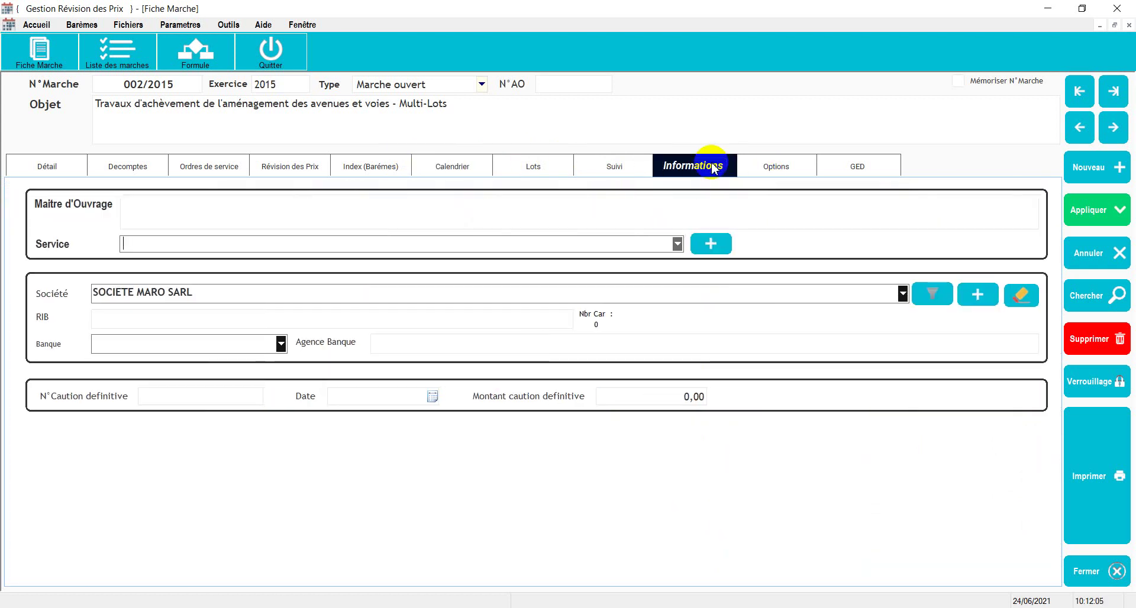
pyautogui.click(760, 166)
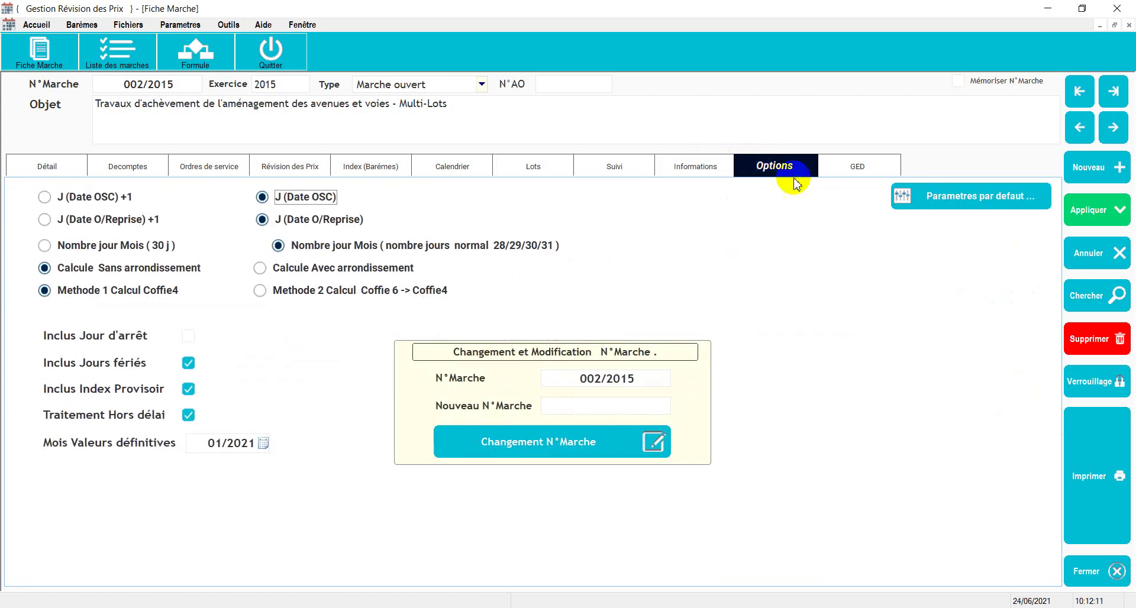
pyautogui.click(962, 203)
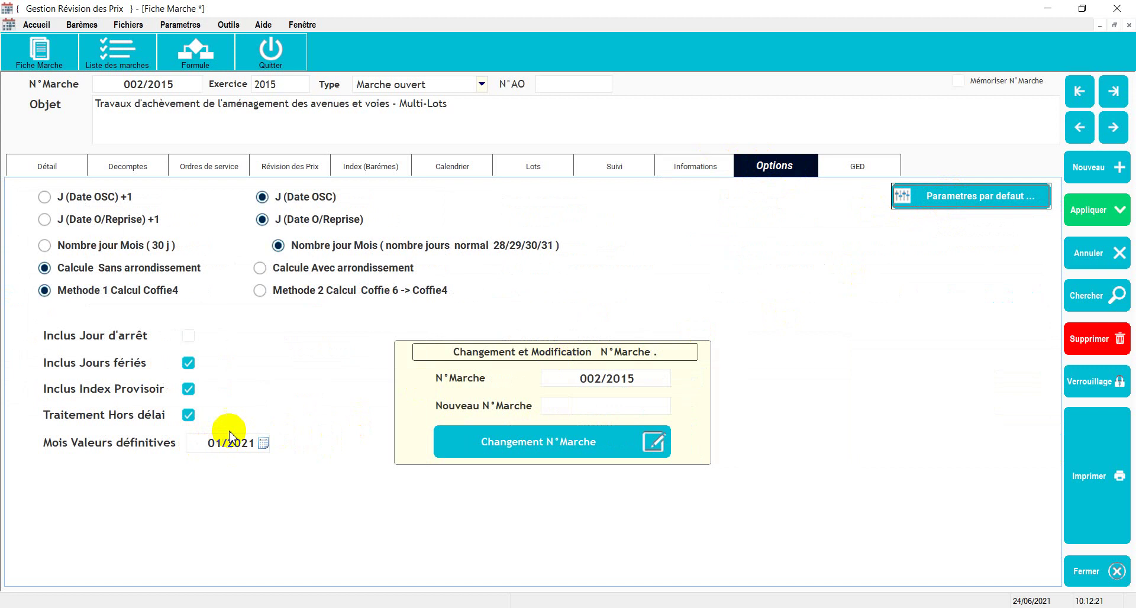
# Look at the contract's attached documents list (GED) and return to the general contract details
pyautogui.click(845, 167)
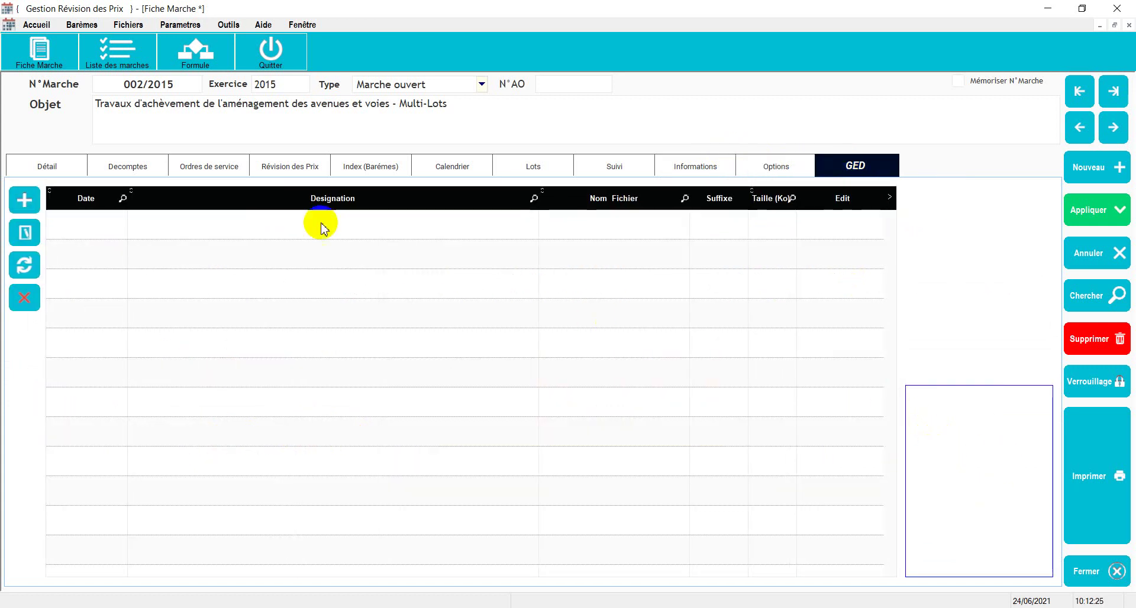
pyautogui.click(41, 203)
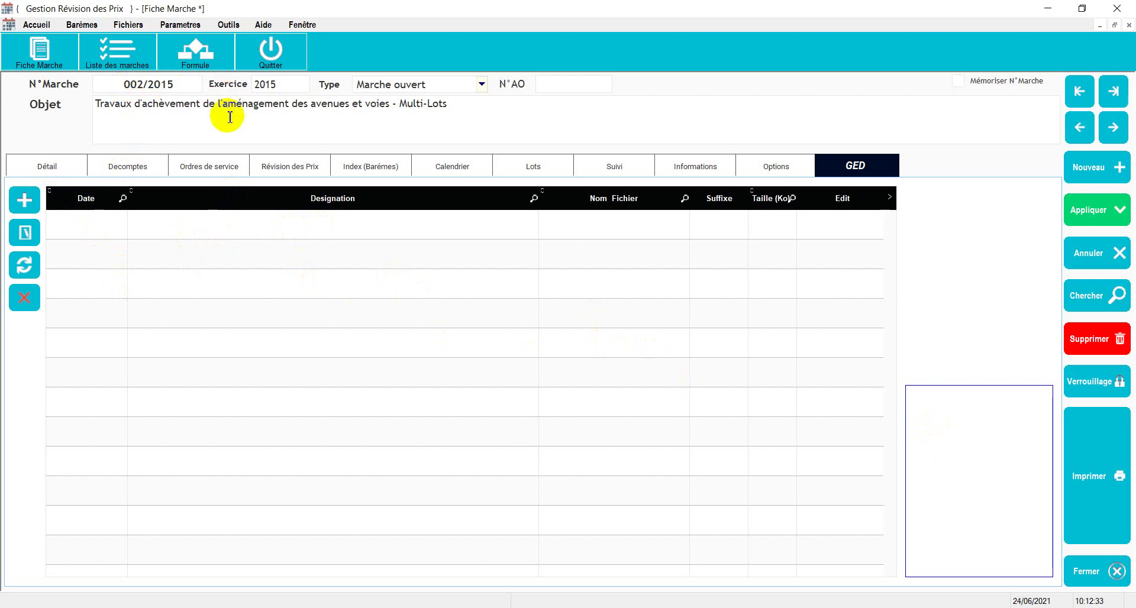
pyautogui.click(53, 165)
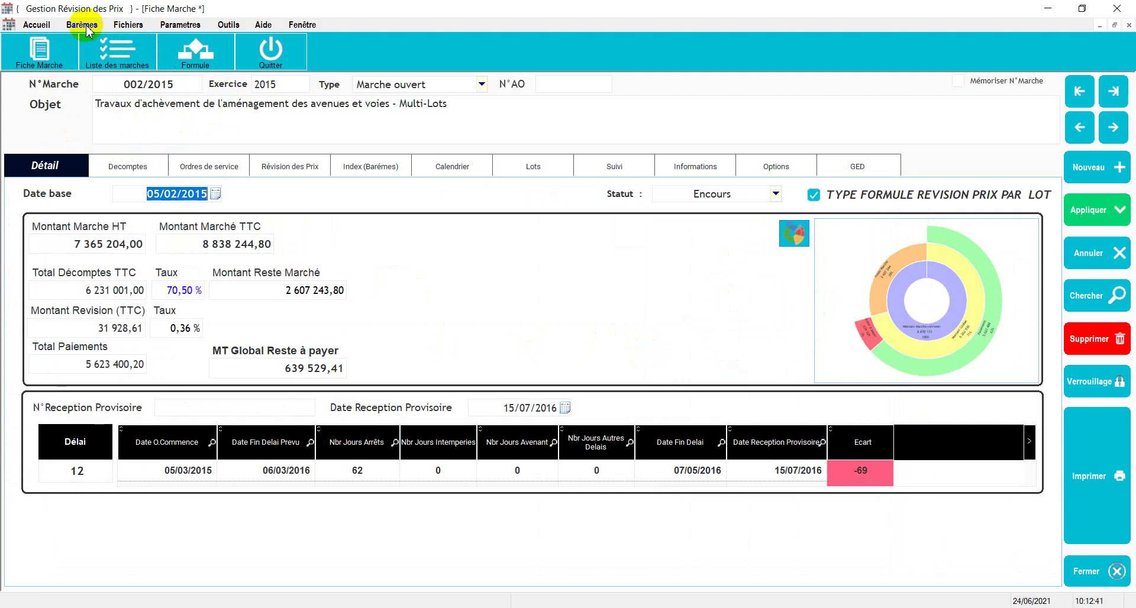
# Import and update the price index database with the 2020 option, and review the categories and indexes lines in the import log
pyautogui.click(84, 26)
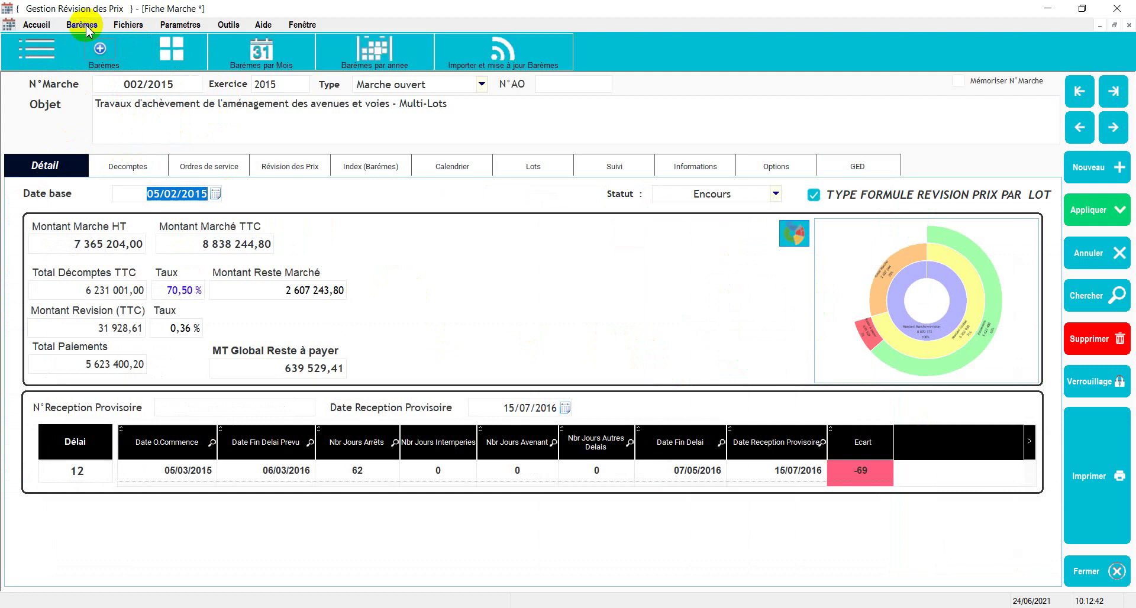
pyautogui.click(492, 56)
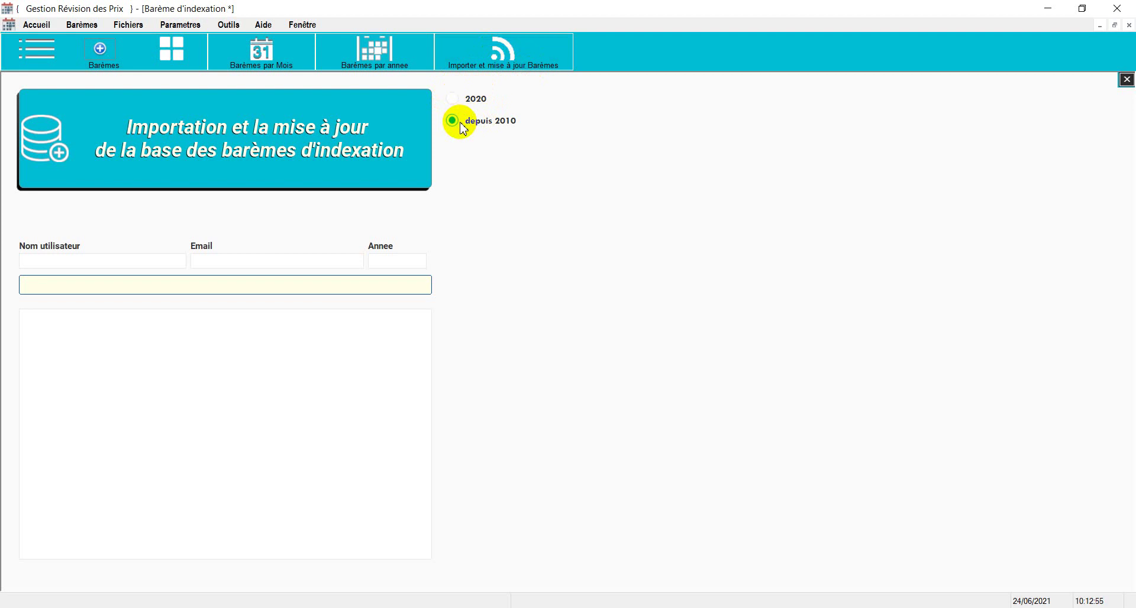
pyautogui.click(452, 100)
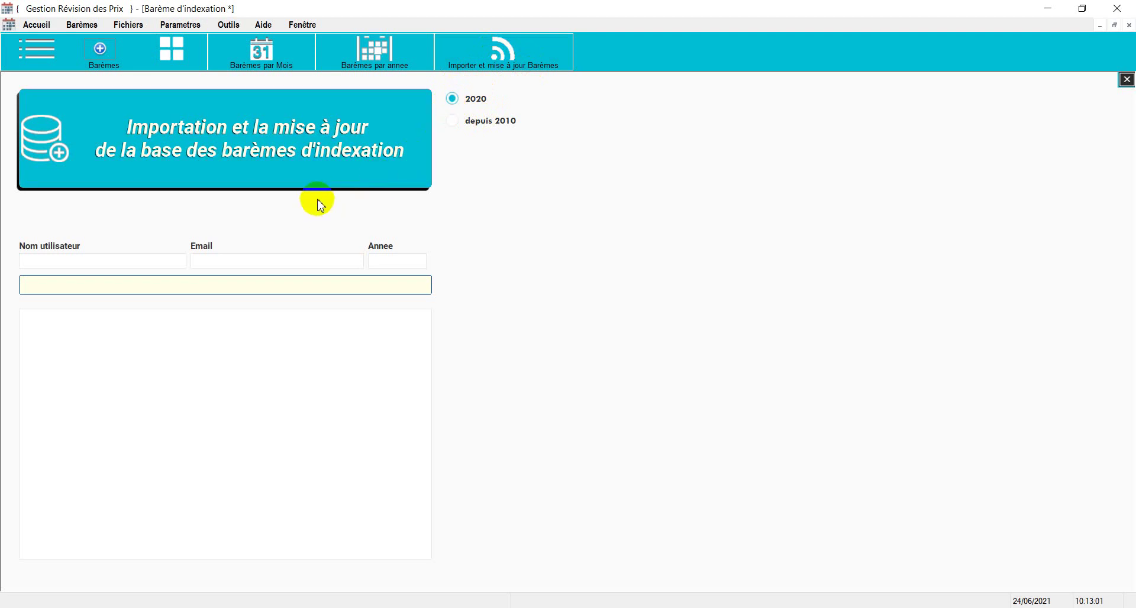
pyautogui.click(332, 162)
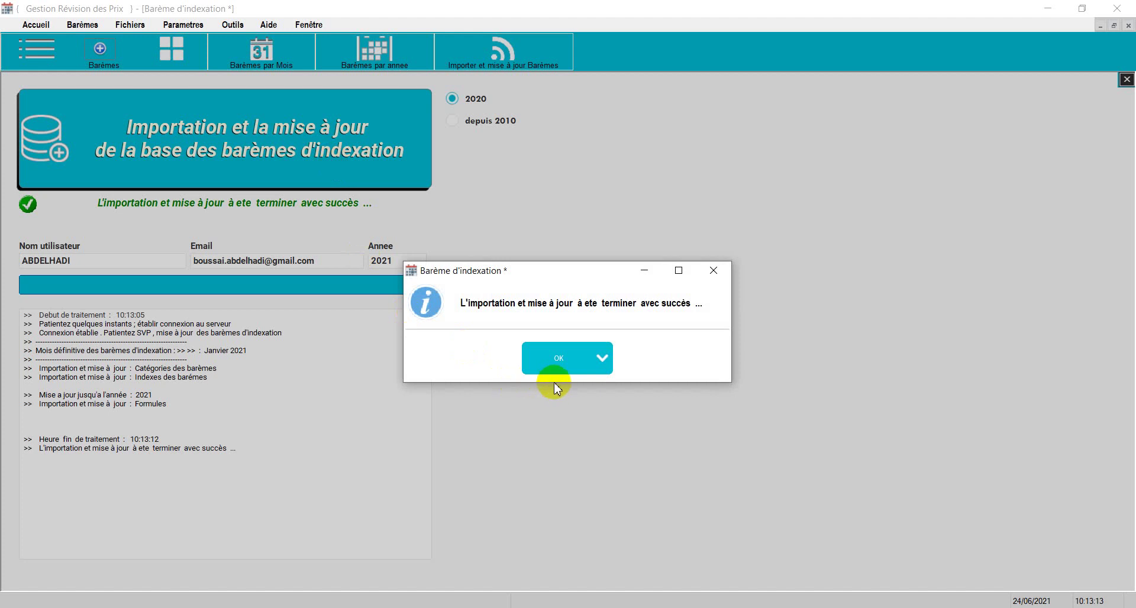
pyautogui.click(552, 358)
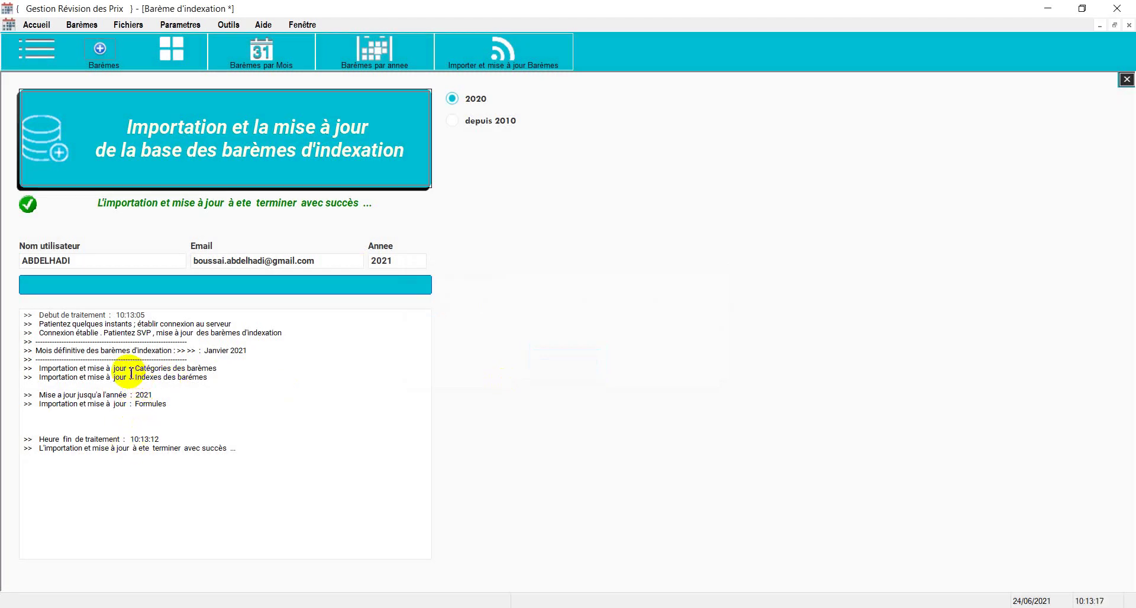
pyautogui.moveTo(129, 368); pyautogui.dragTo(175, 378)
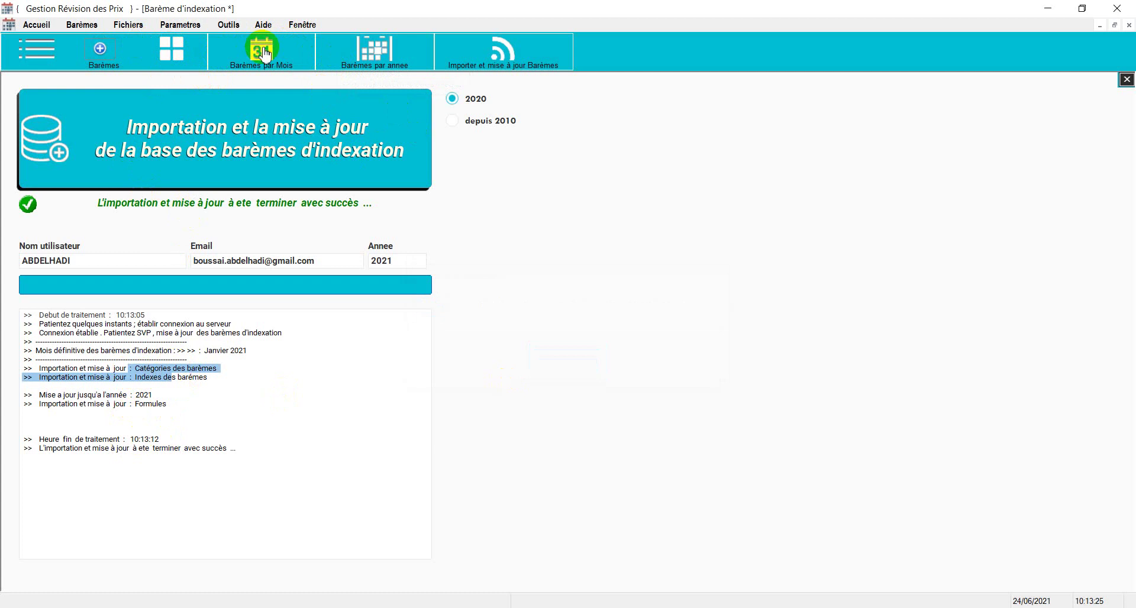
# Display the simple price index tables by month and by year
pyautogui.click(291, 56)
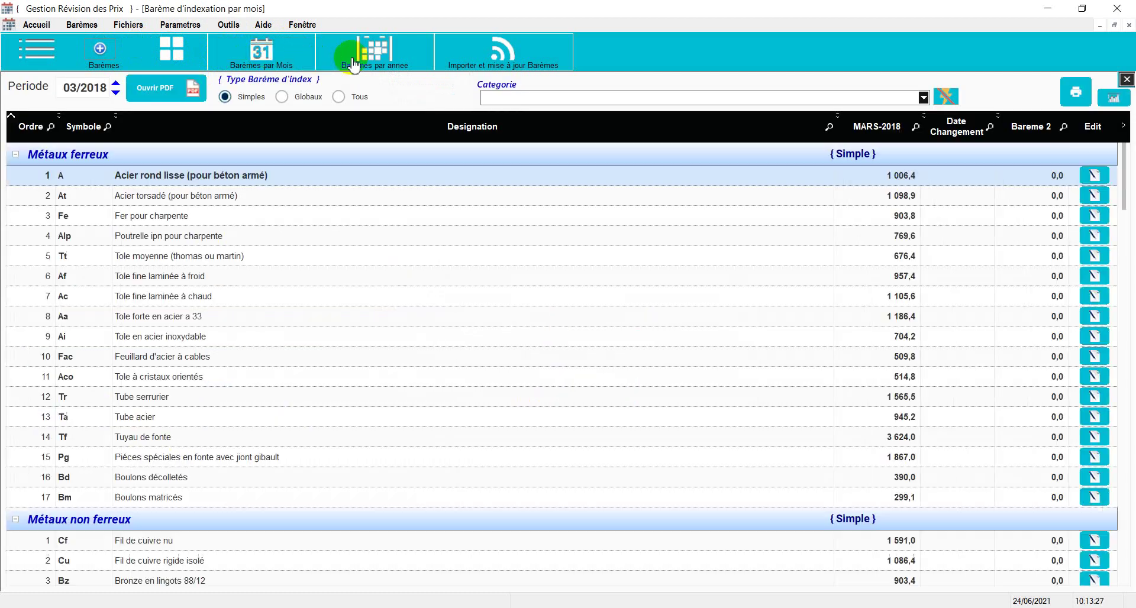
pyautogui.click(337, 56)
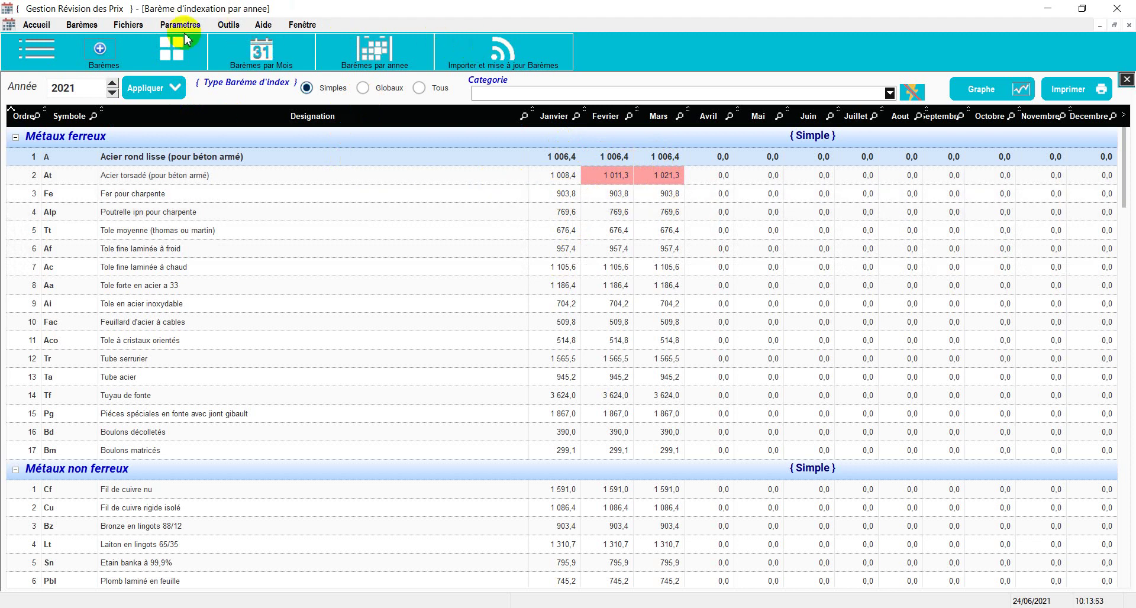
# Look over the backup tool, the list of open windows and the help options, and display the program's About page
pyautogui.click(229, 27)
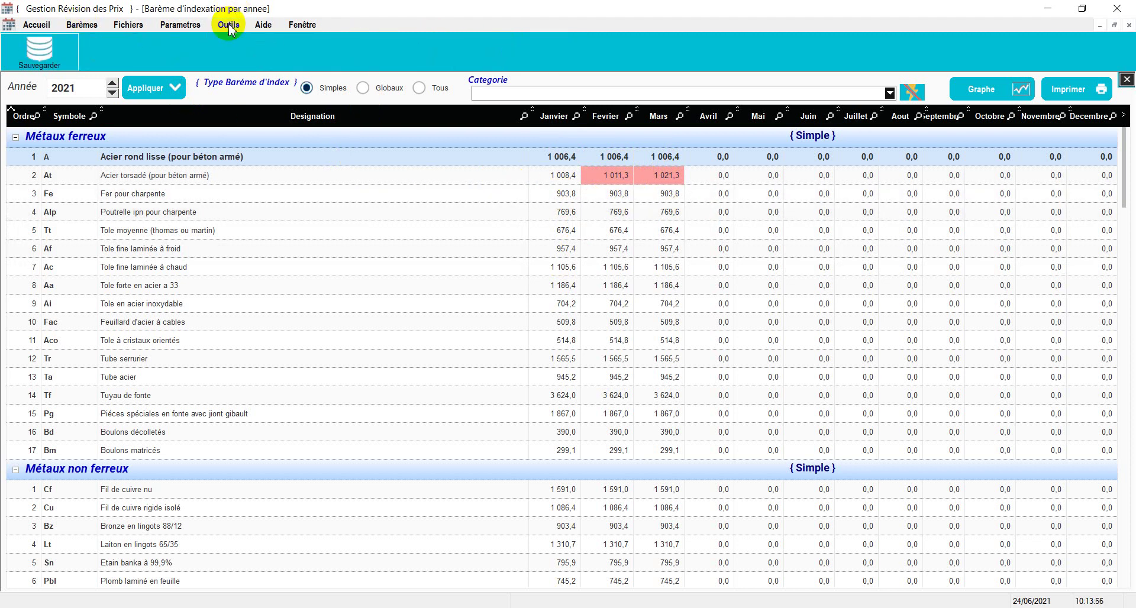
pyautogui.click(300, 26)
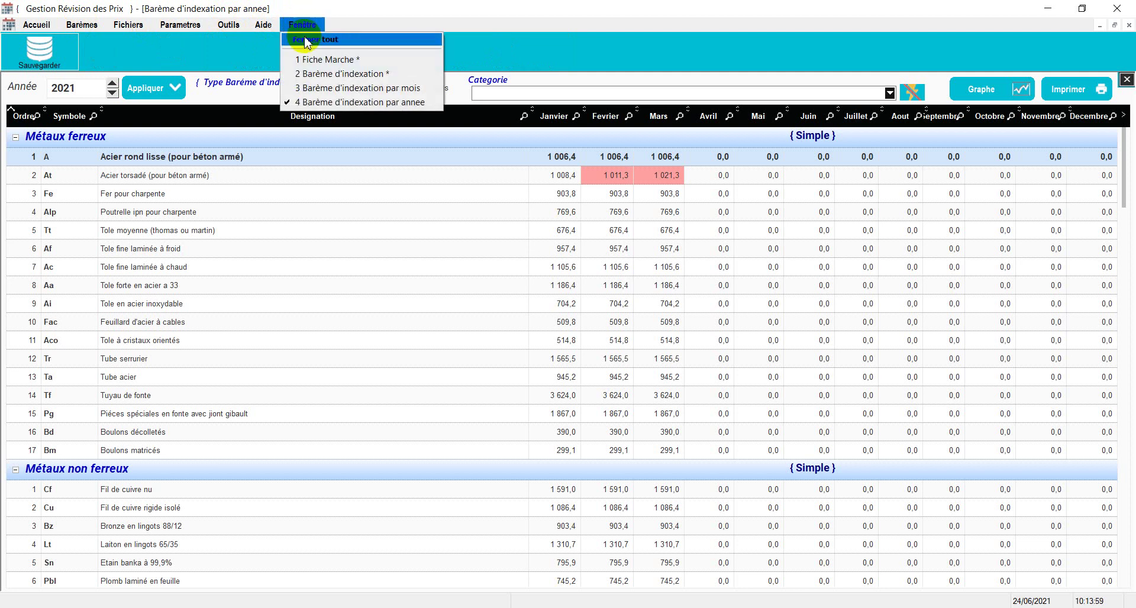
pyautogui.click(265, 25)
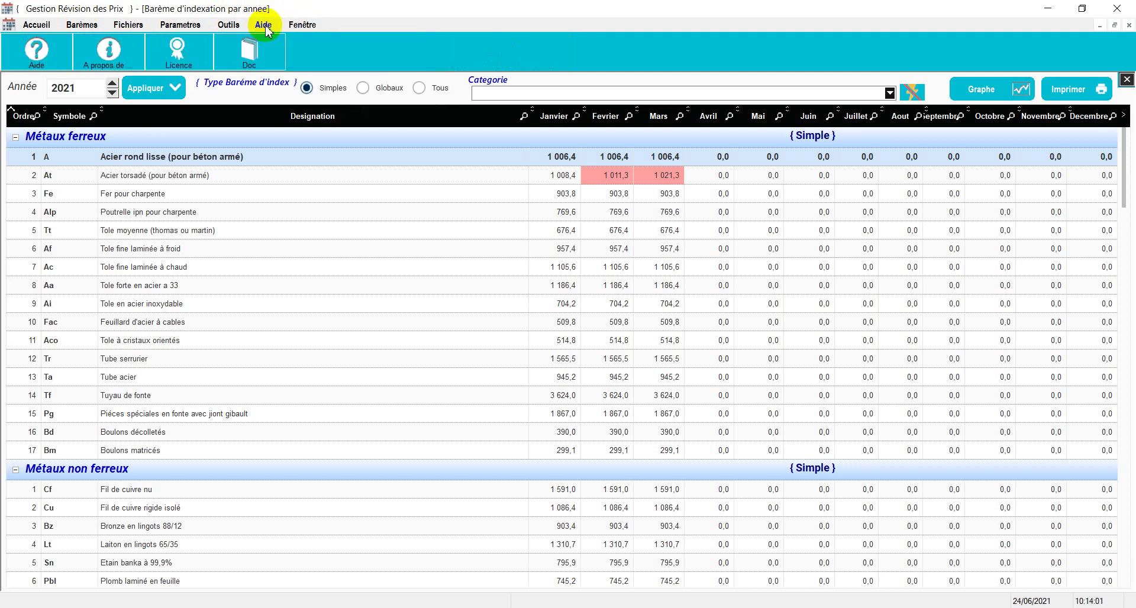
pyautogui.click(111, 56)
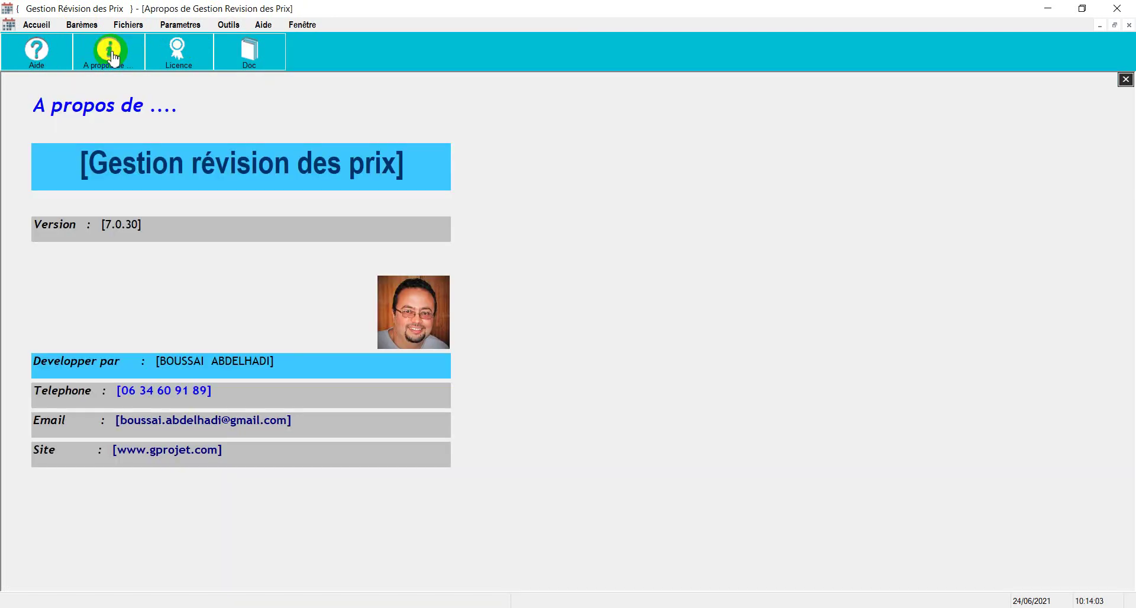